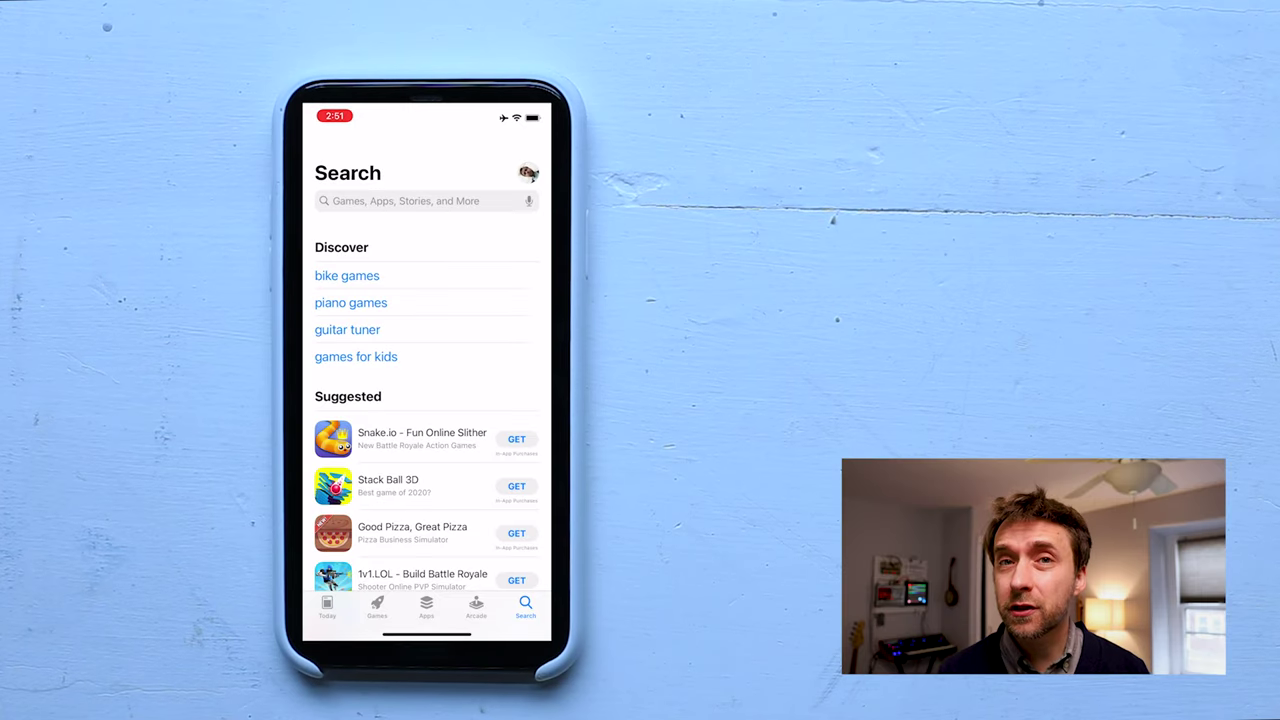
Search the App Store for 'decent sampler' and launch the installed Decent Sampler app
{"action": "left_click", "coordinate": [400, 201]}
{"action": "type", "text": "dece"}
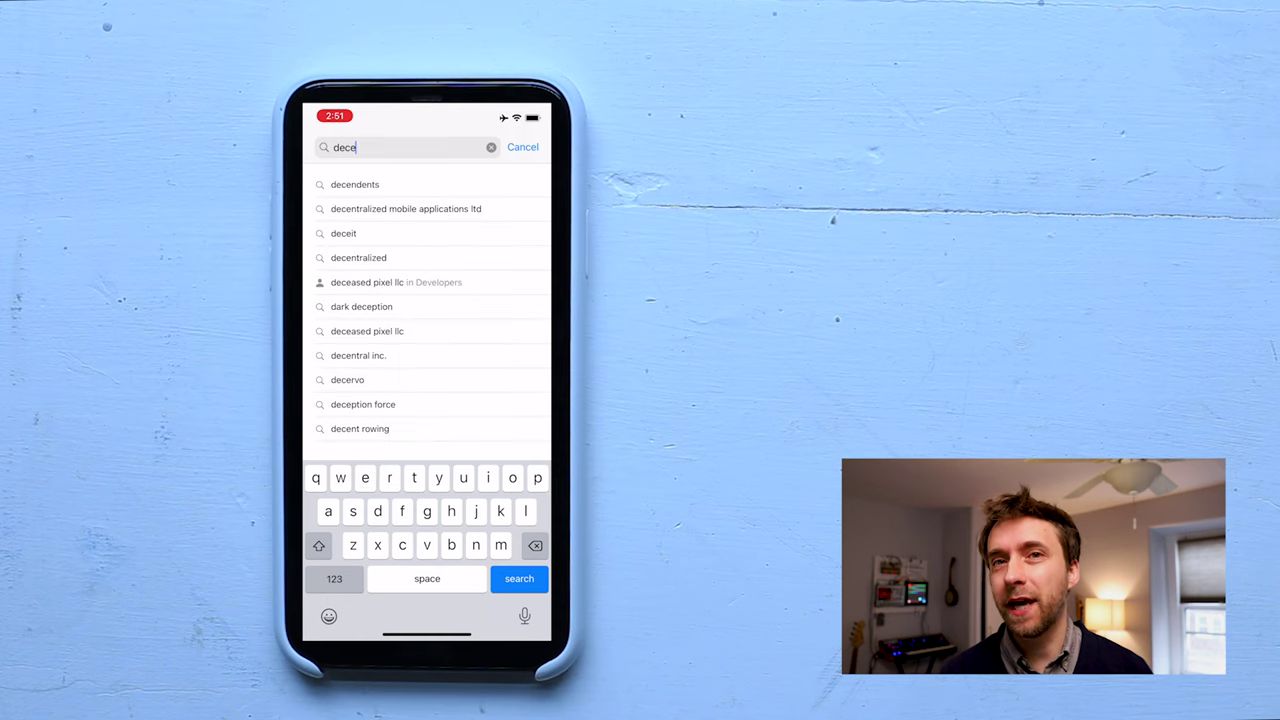
{"action": "type", "text": "nt samp"}
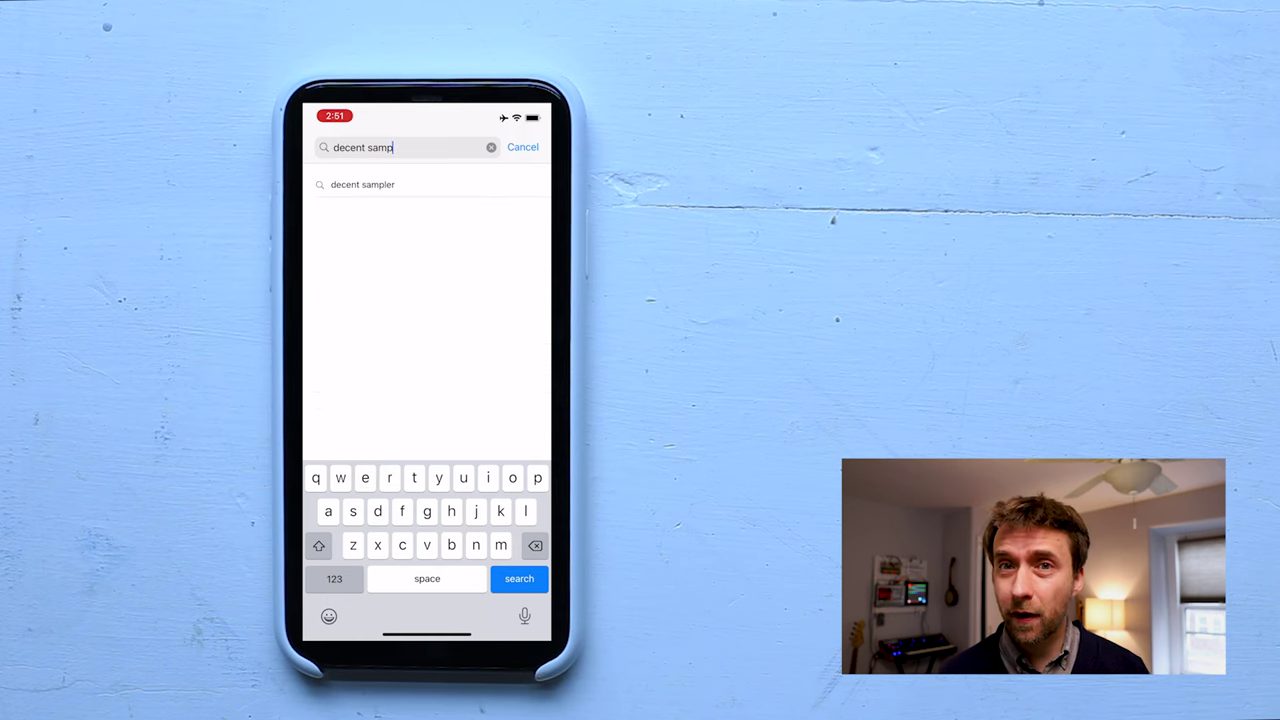
{"action": "type", "text": "ler"}
{"action": "key", "text": "Return"}
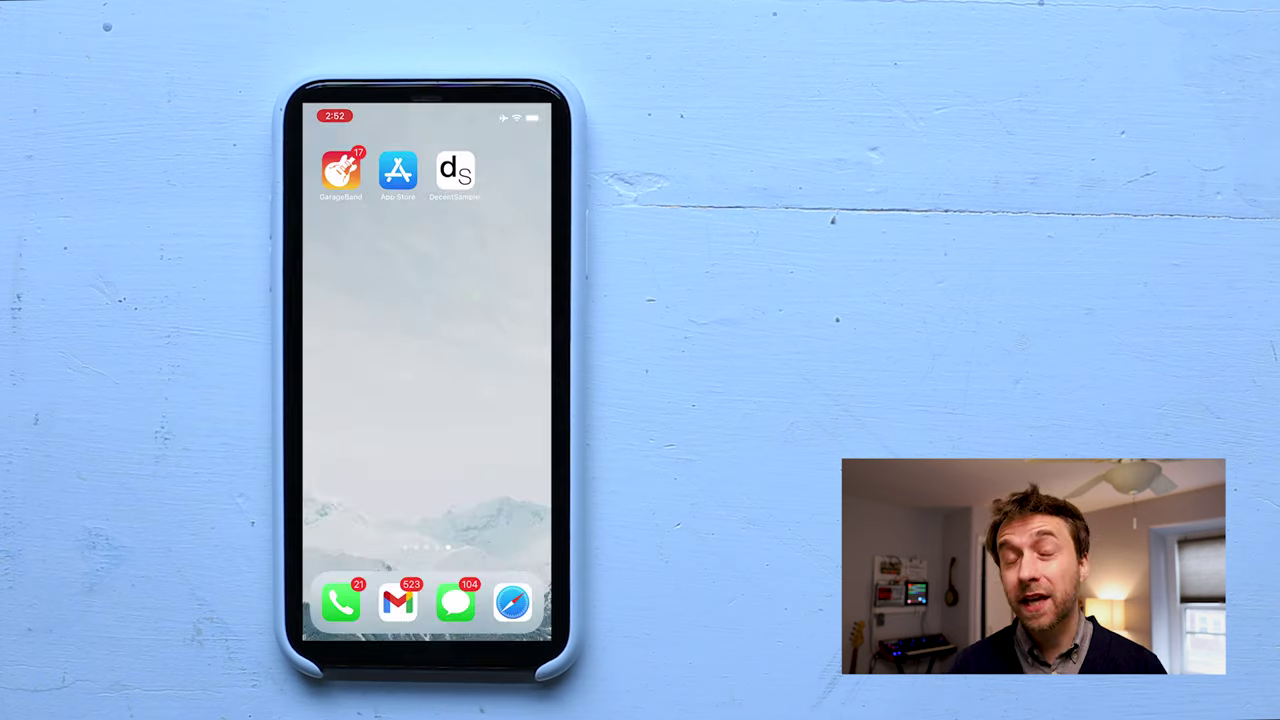
{"action": "left_click", "coordinate": [451, 169]}
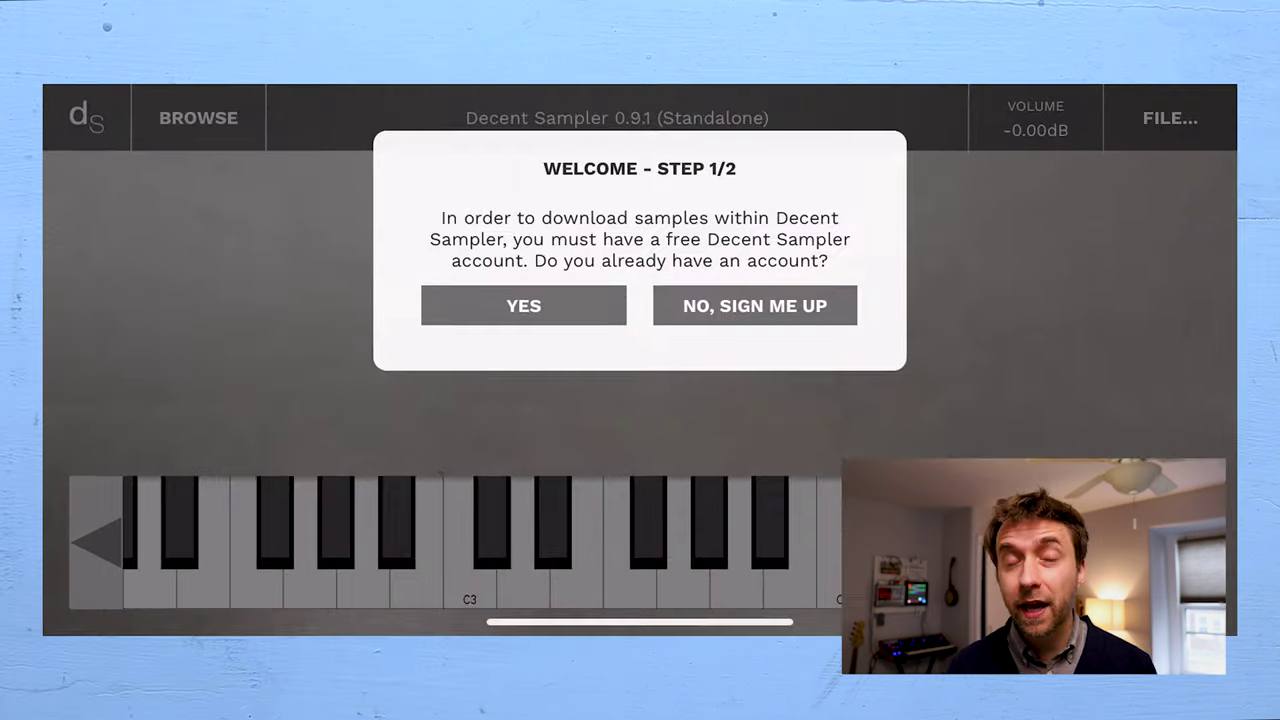
Choose 'No, Sign Me Up' in the Welcome dialog to create a free account
{"action": "left_click", "coordinate": [755, 305]}
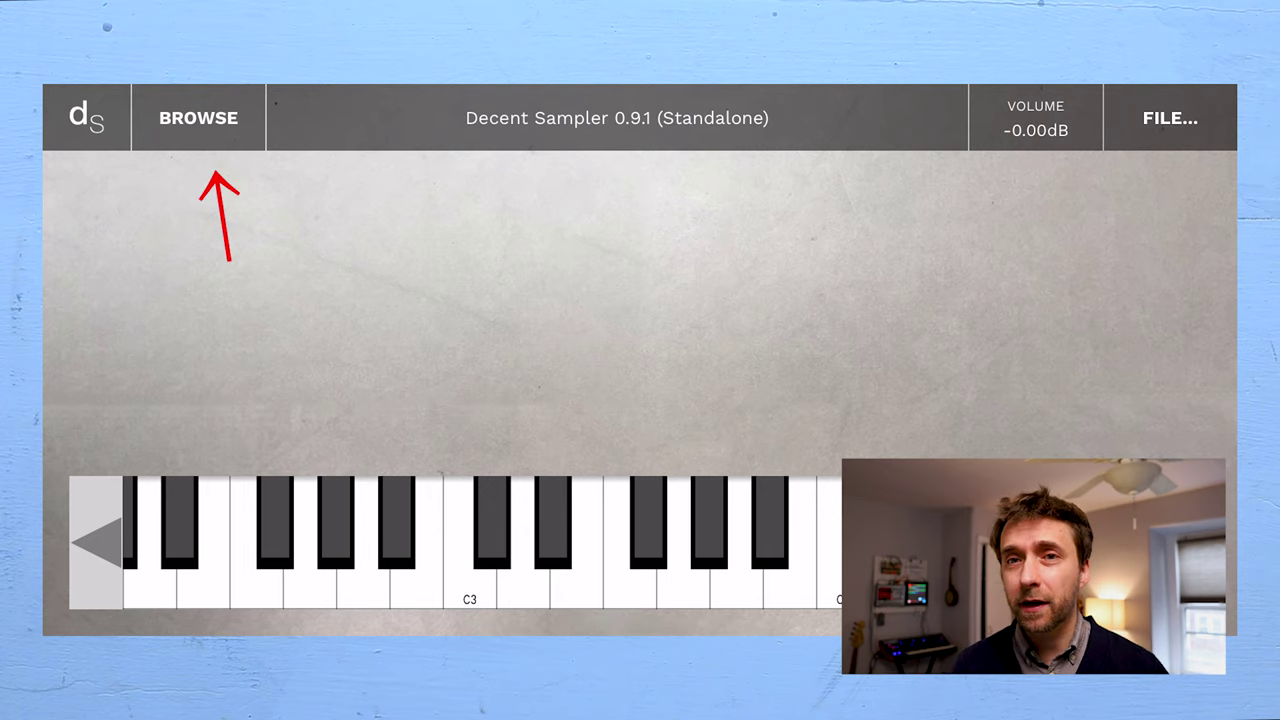
Scroll through the Sample Store listings to locate the Dave Choir library
{"action": "scroll", "coordinate": [640, 400], "scroll_direction": "down", "scroll_amount": 3}
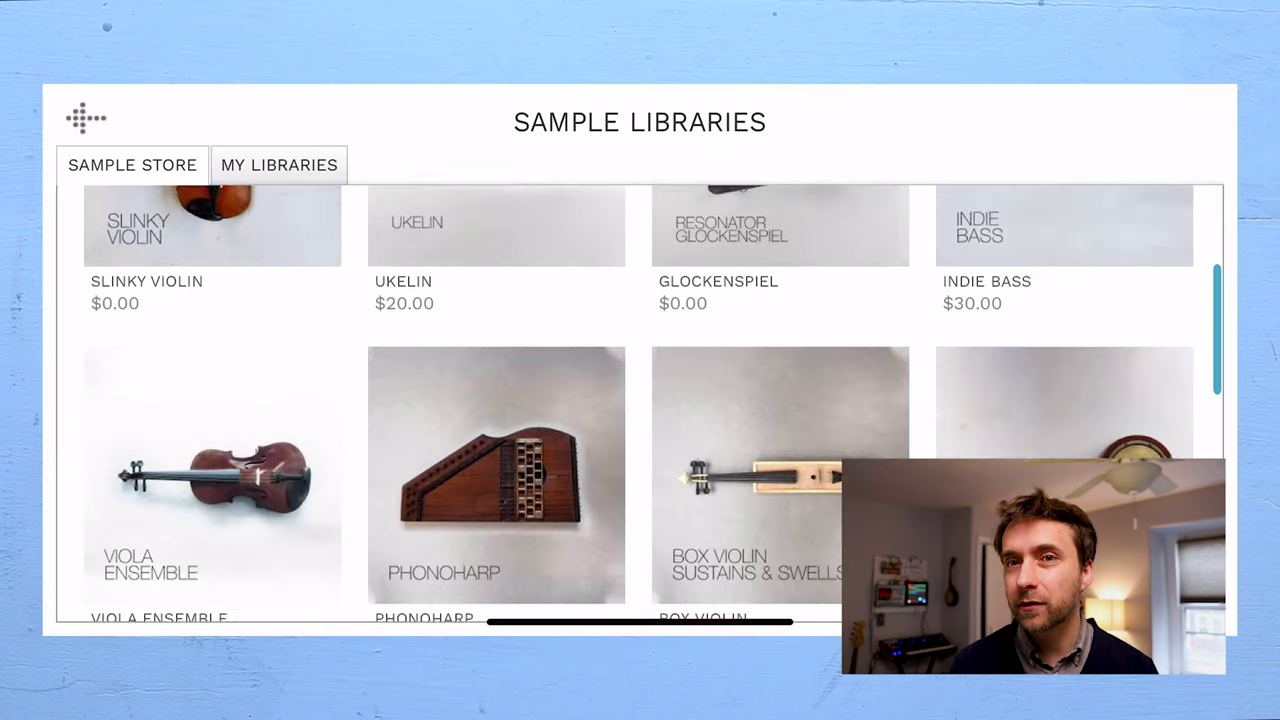
{"action": "scroll", "coordinate": [640, 400], "scroll_direction": "down", "scroll_amount": 3}
{"action": "scroll", "coordinate": [640, 400], "scroll_direction": "up", "scroll_amount": 2}
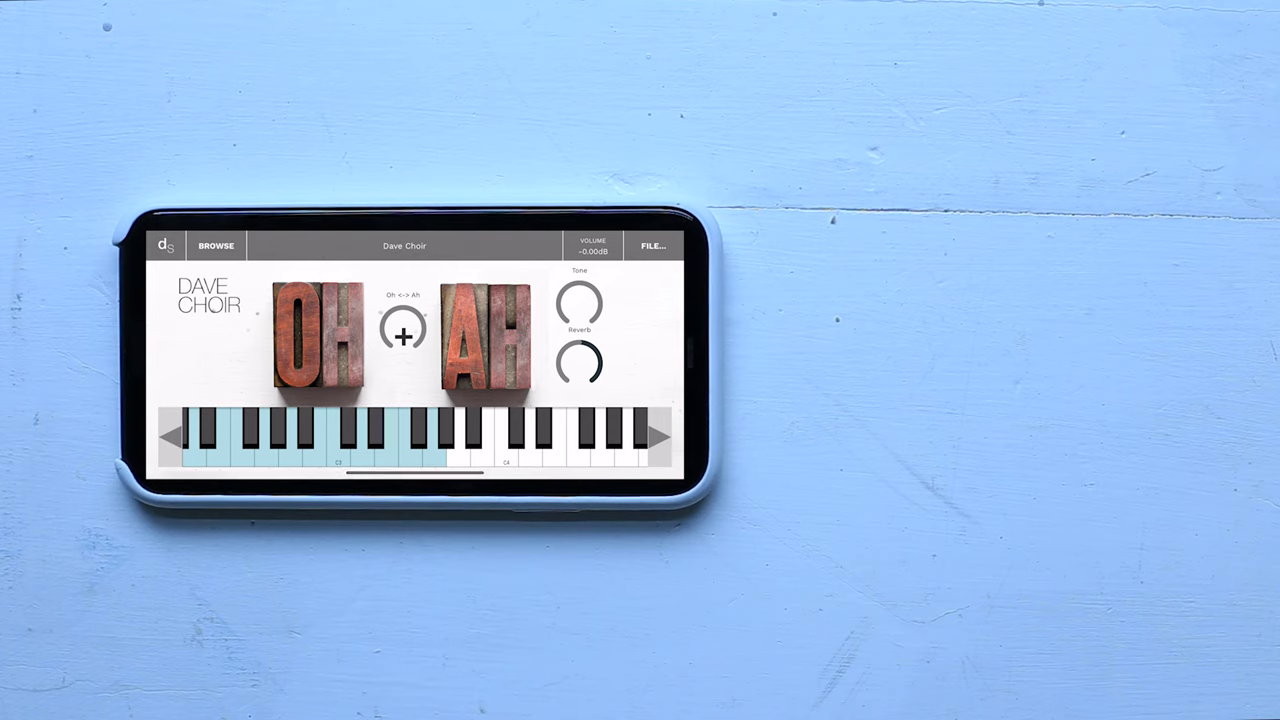
Play D3 and the next white note up on the Dave Choir keyboard
{"action": "left_click", "coordinate": [362, 455]}
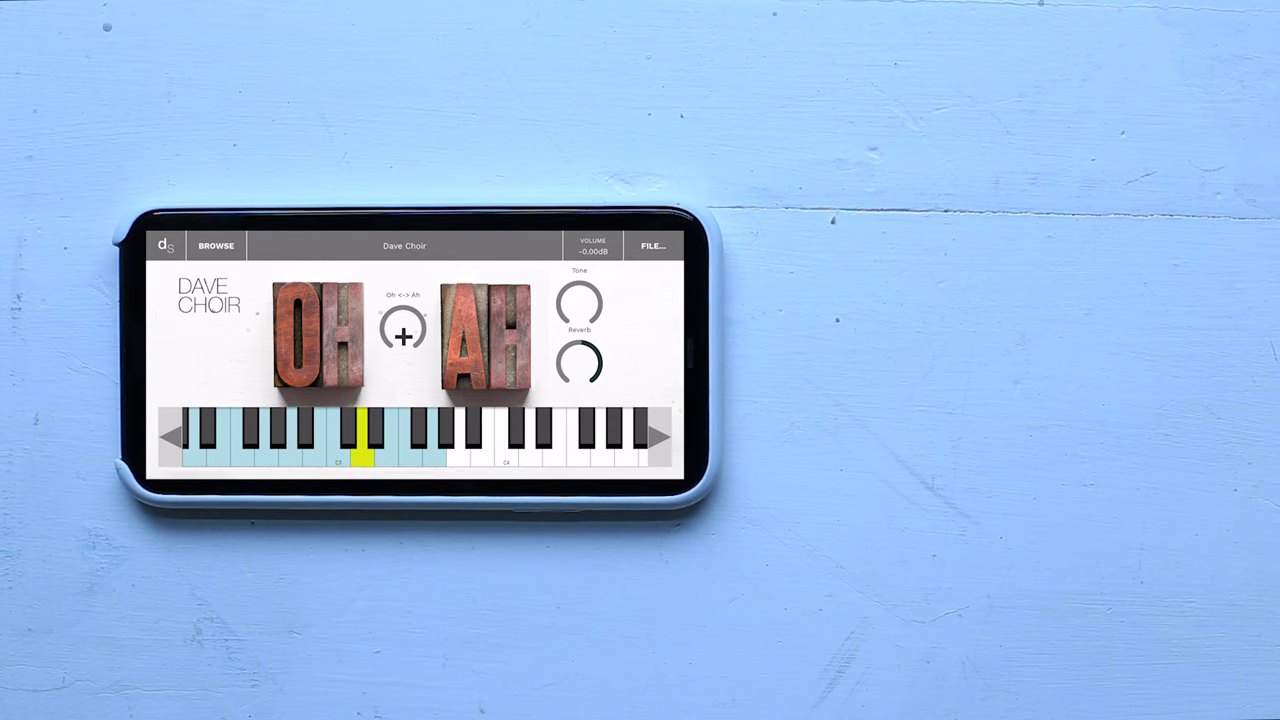
{"action": "left_click", "coordinate": [434, 452]}
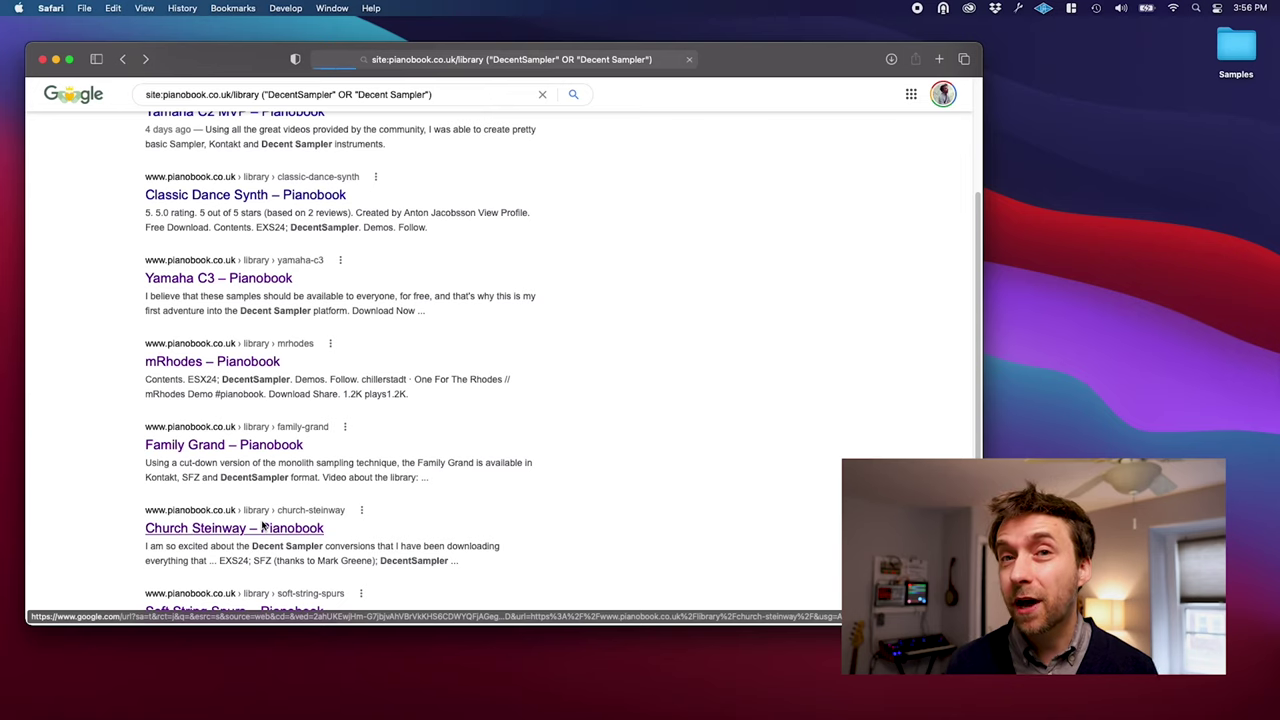
Open the Church Steinway Pianobook page and download its free DecentSampler version
{"action": "left_click", "coordinate": [263, 527]}
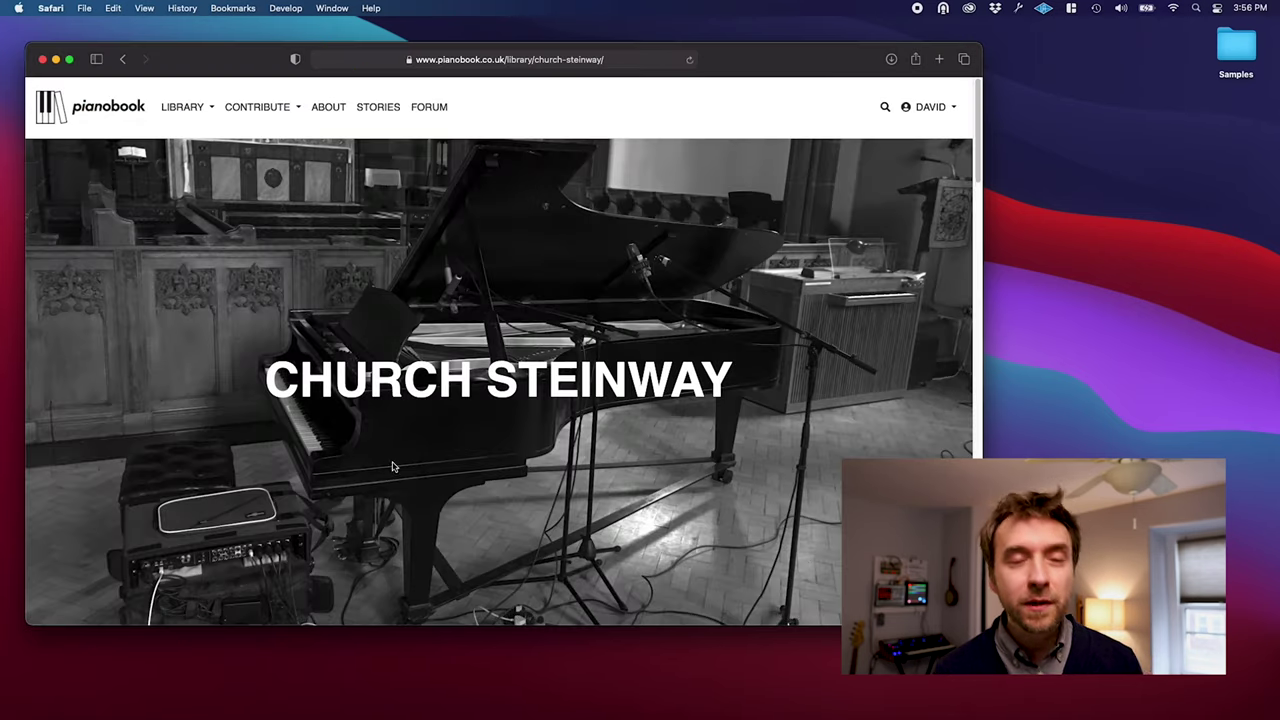
{"action": "scroll", "coordinate": [424, 456], "scroll_direction": "down", "scroll_amount": 5}
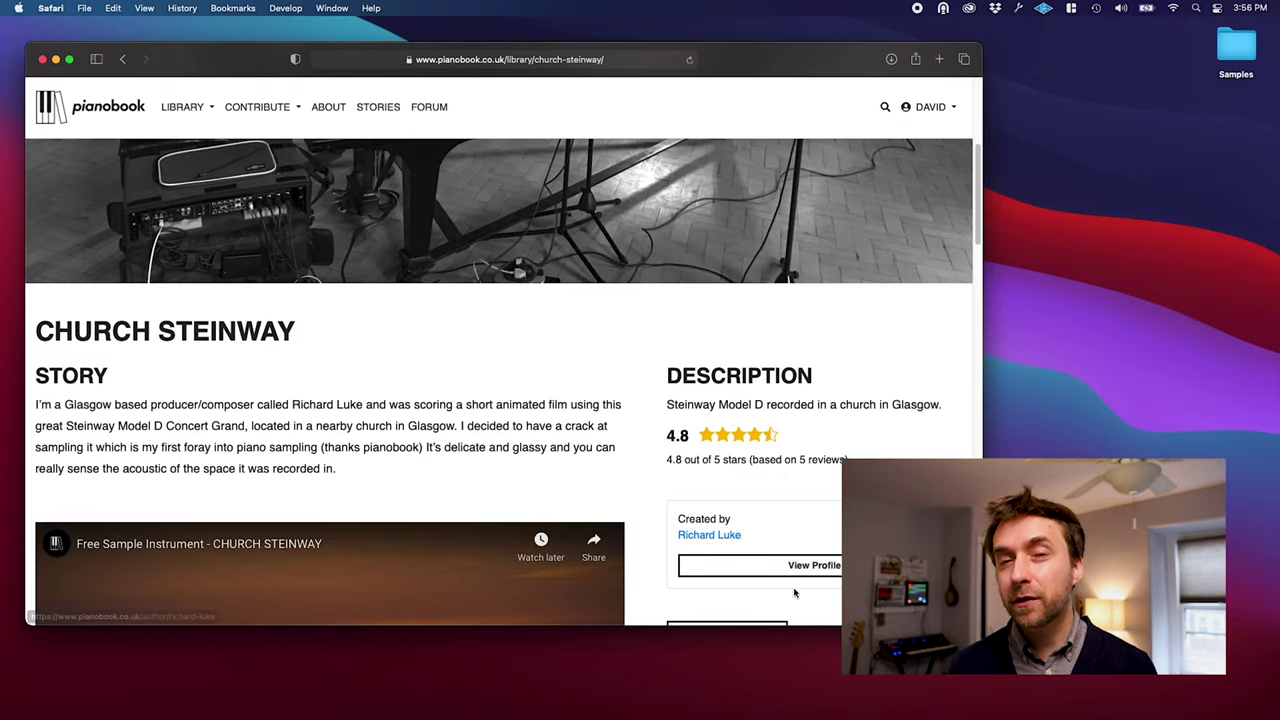
{"action": "scroll", "coordinate": [795, 594], "scroll_direction": "down", "scroll_amount": 2}
{"action": "scroll", "coordinate": [795, 594], "scroll_direction": "down", "scroll_amount": 2}
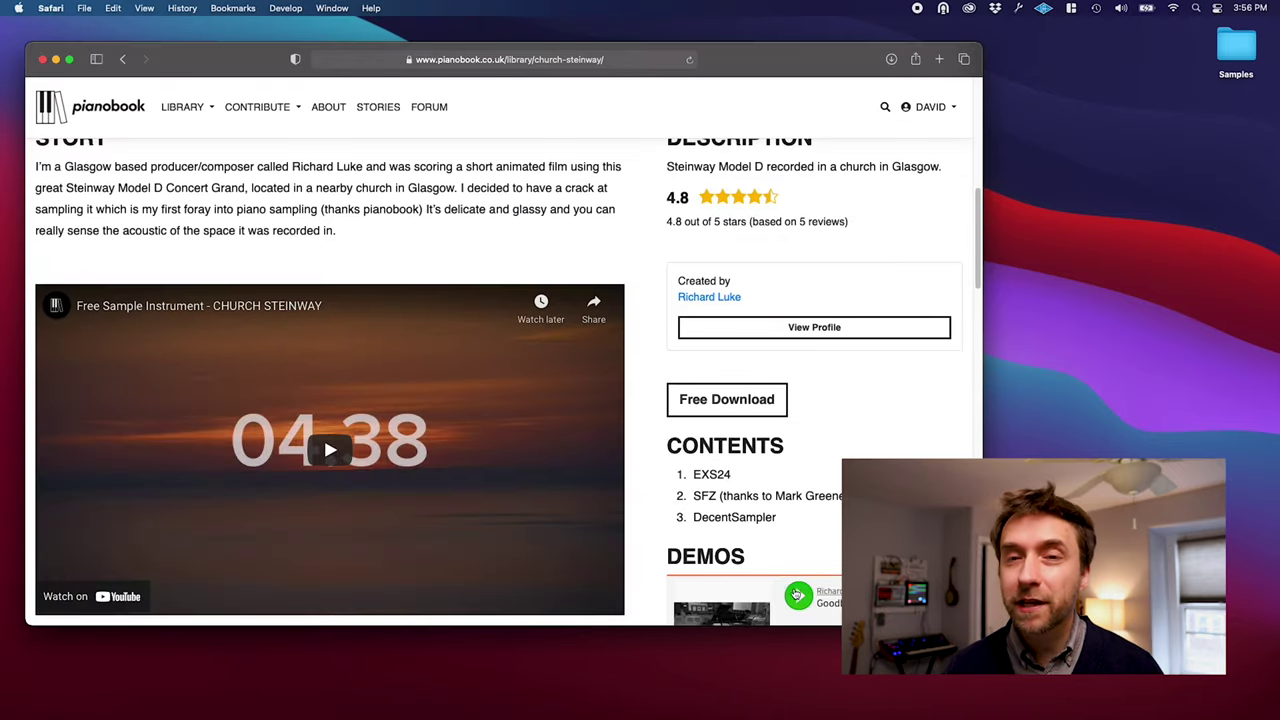
{"action": "left_click", "coordinate": [730, 401]}
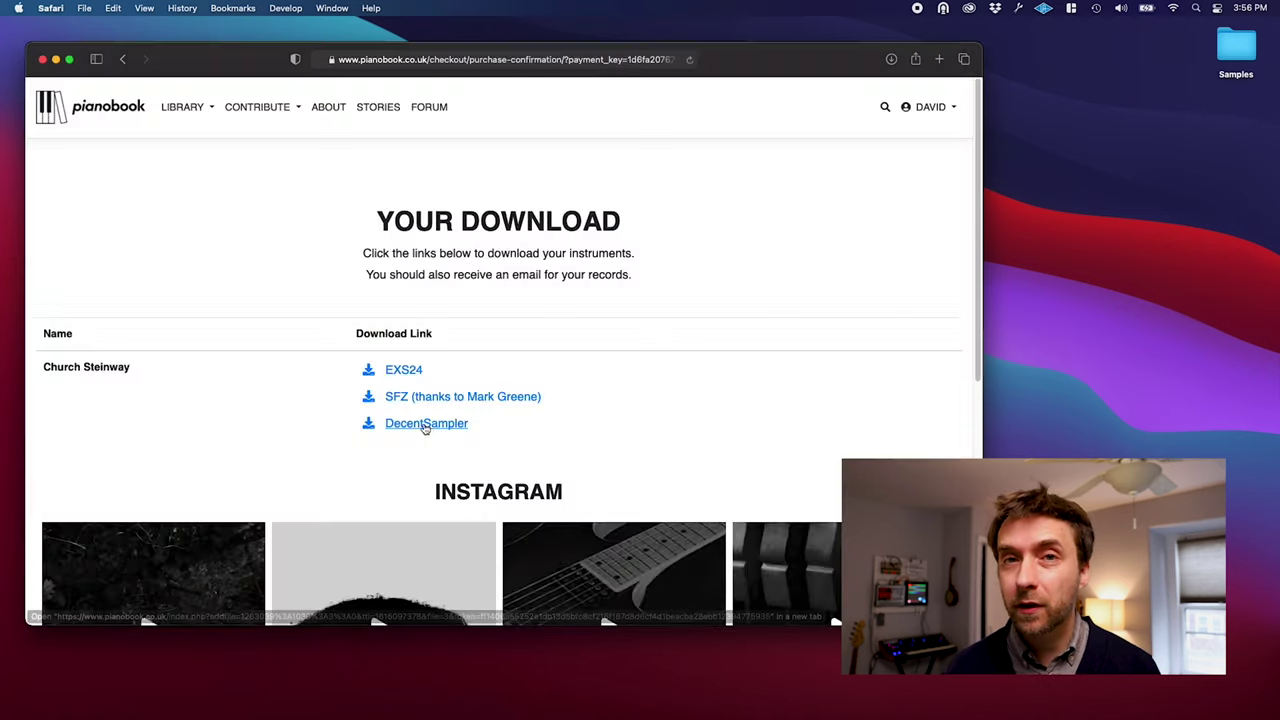
{"action": "left_click", "coordinate": [438, 425]}
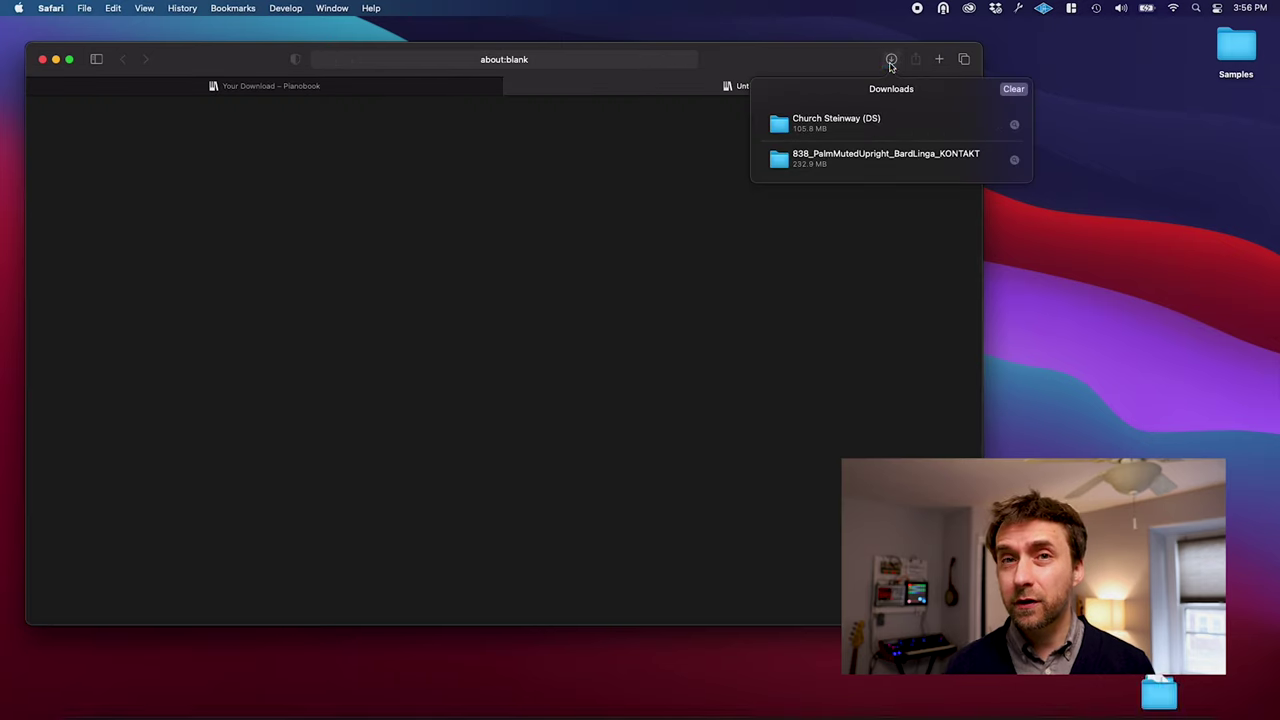
Reveal the downloaded Church Steinway (DS) folder in Finder
{"action": "left_click", "coordinate": [1014, 126]}
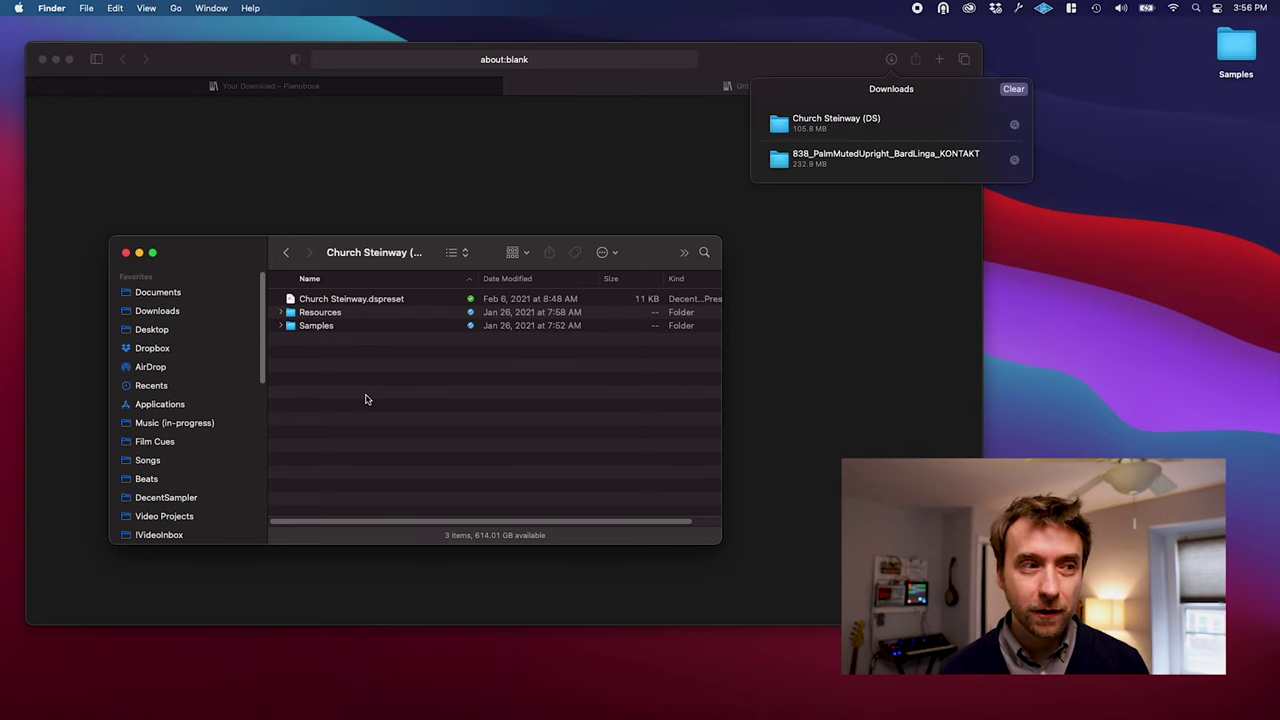
Rename Church Steinway (DS).zip to a .dslibrary file and view Downloads as icons
{"action": "left_click", "coordinate": [316, 326]}
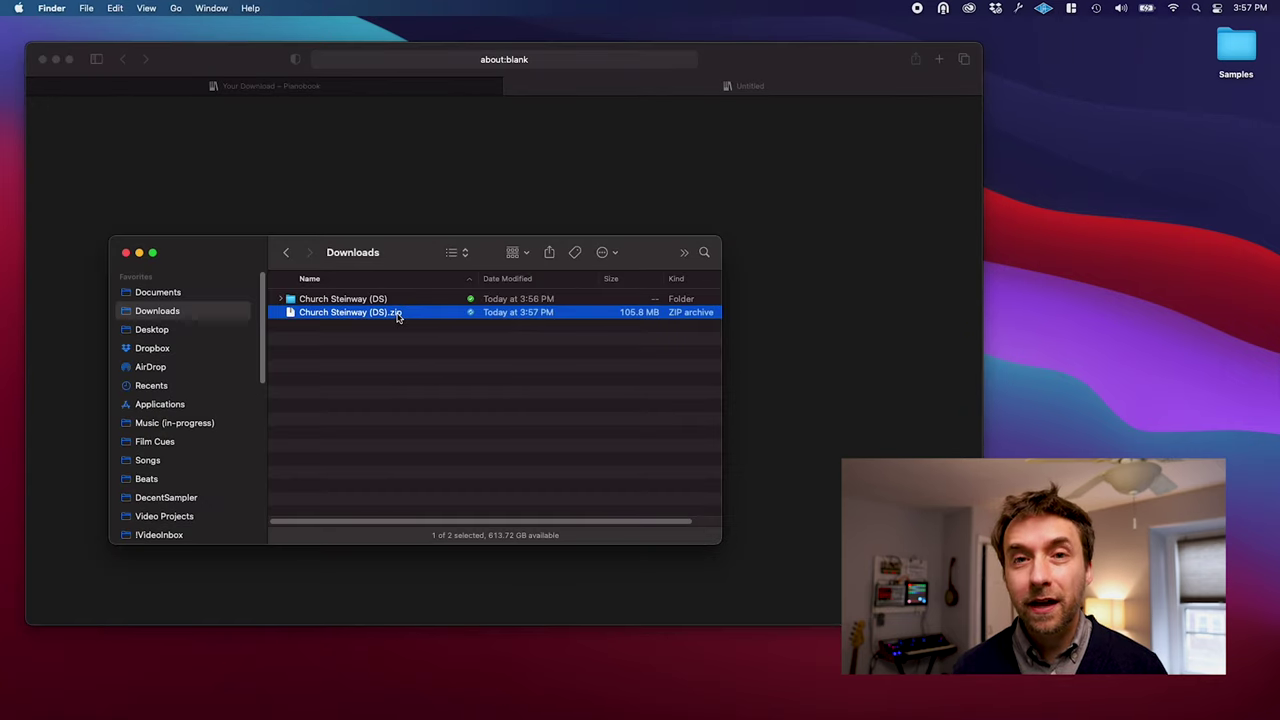
{"action": "left_click", "coordinate": [397, 314]}
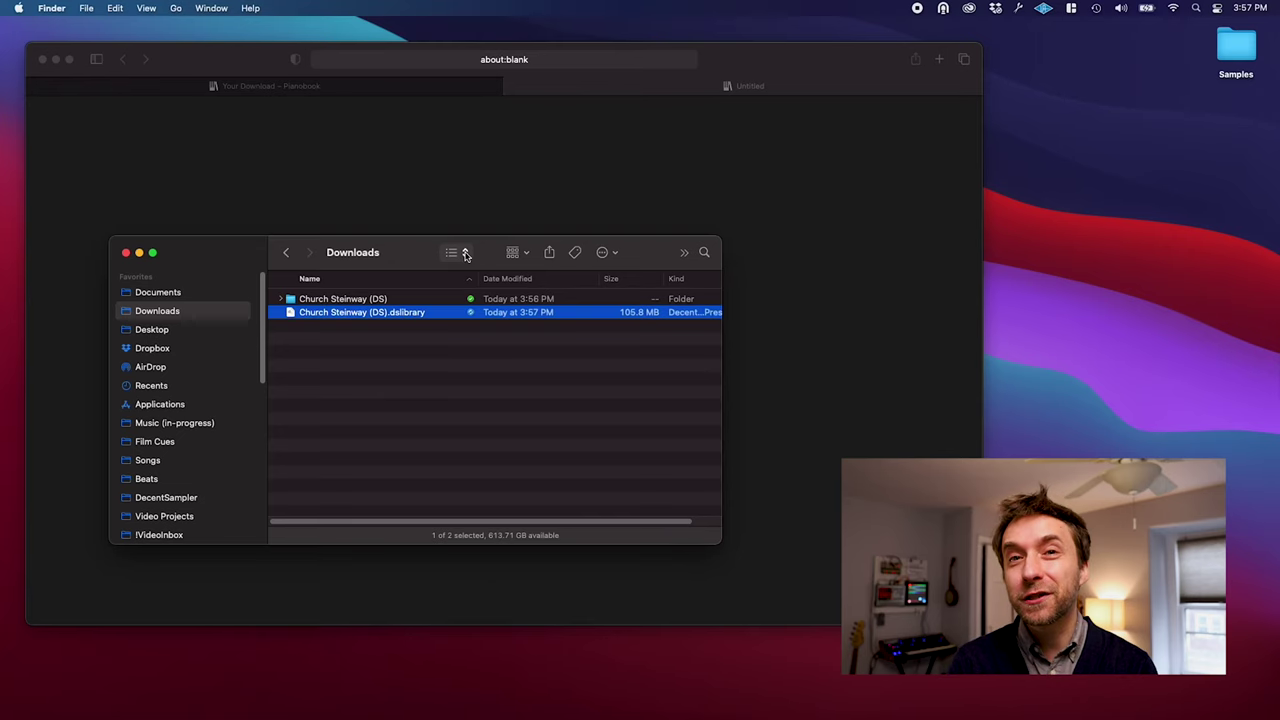
{"action": "left_click", "coordinate": [465, 255]}
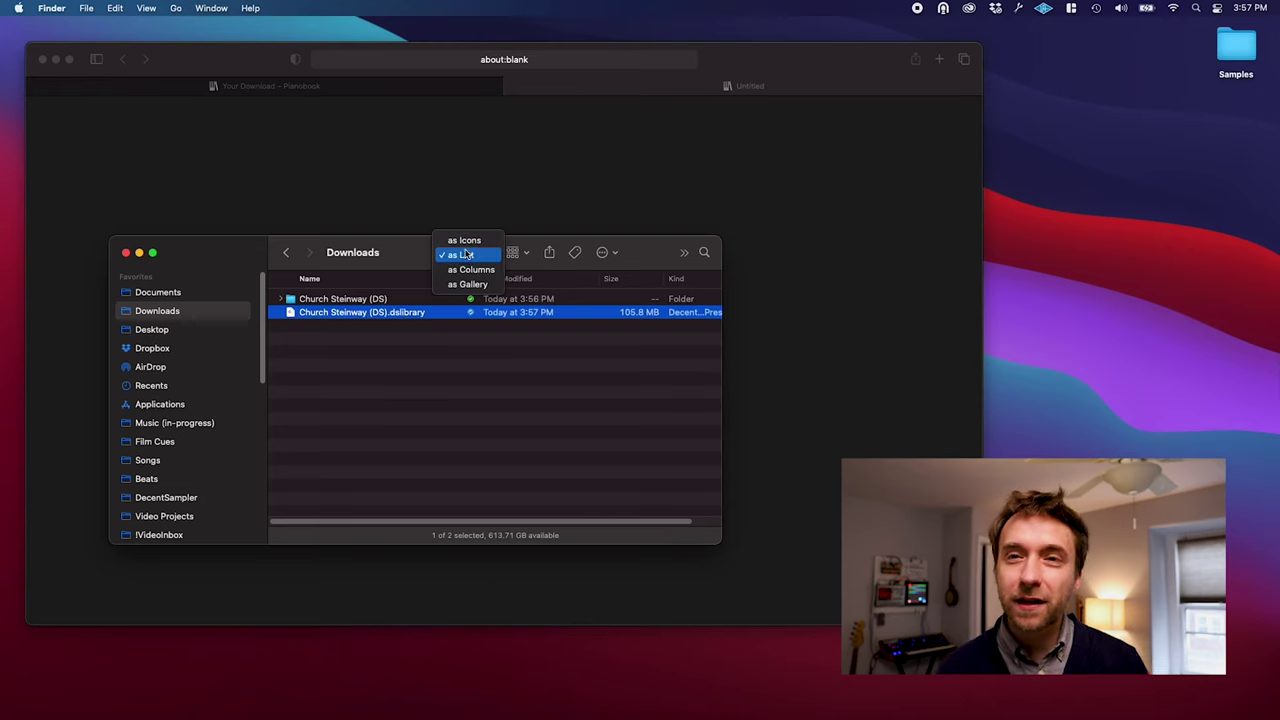
{"action": "left_click", "coordinate": [465, 241]}
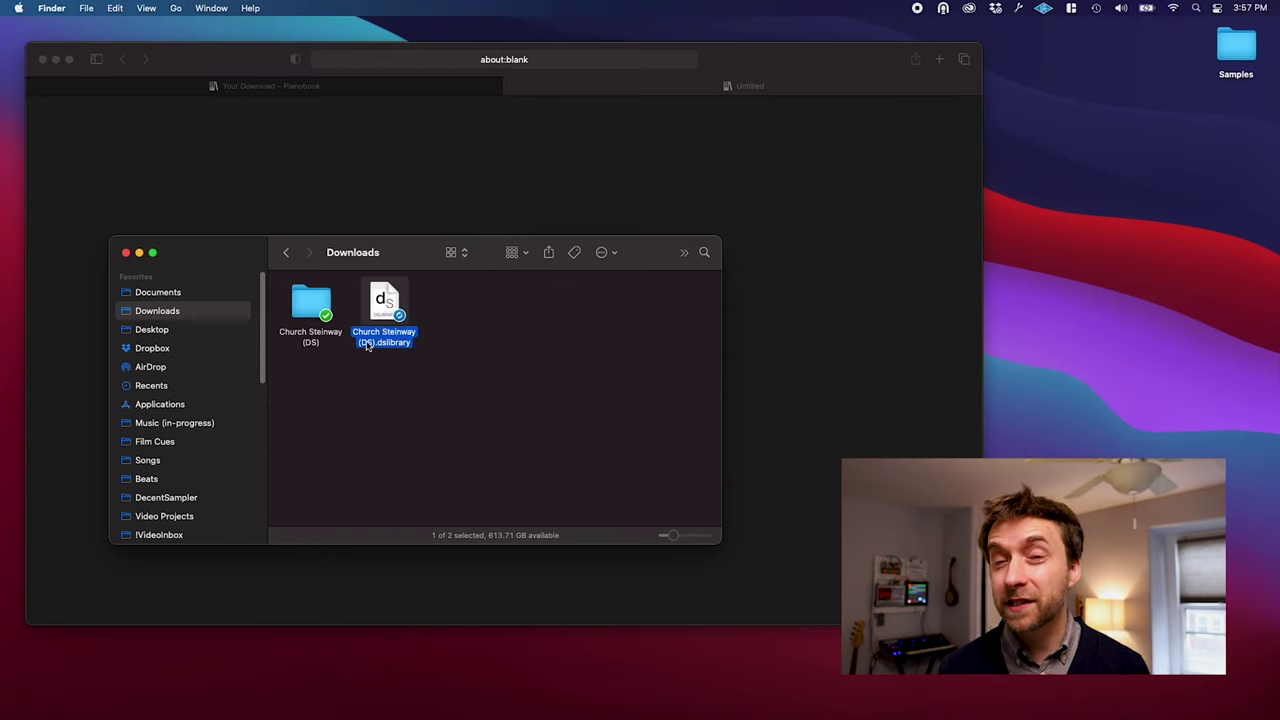
Scroll the Finder sidebar down to the iCloud section and open iCloud Drive
{"action": "scroll", "coordinate": [253, 405], "scroll_direction": "down", "scroll_amount": 5}
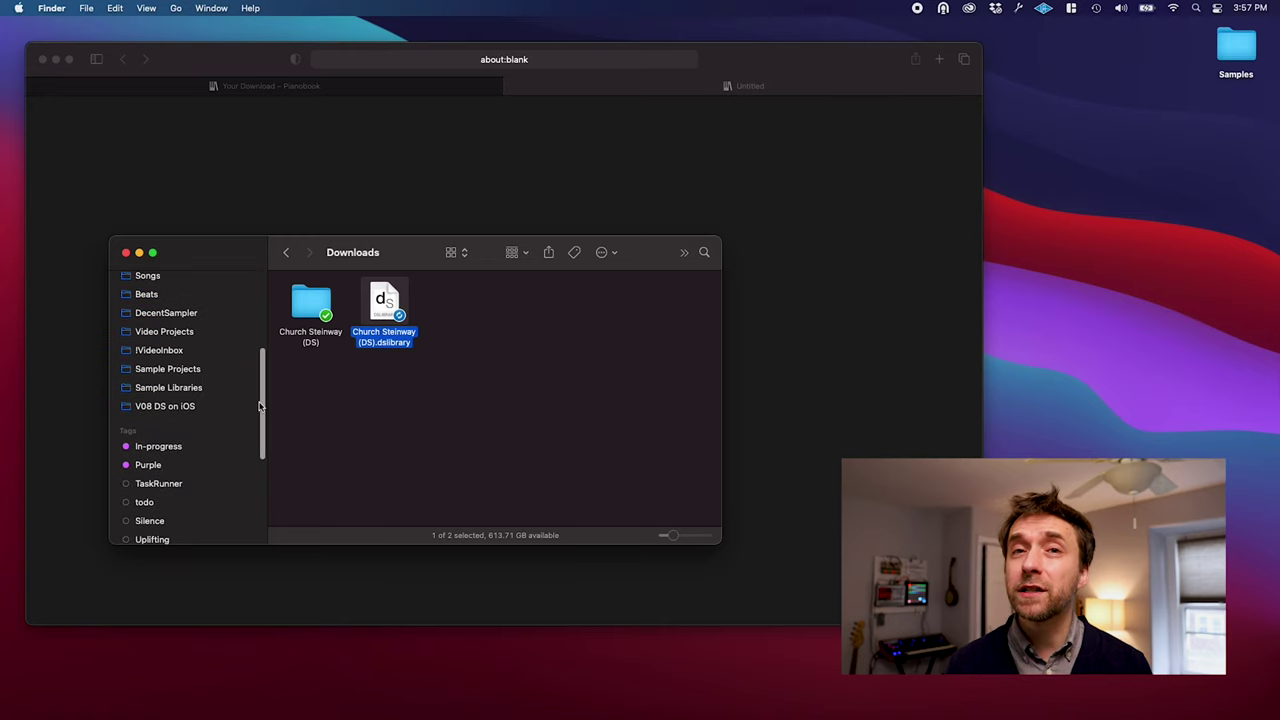
{"action": "left_click_drag", "start_coordinate": [258, 405], "coordinate": [258, 457]}
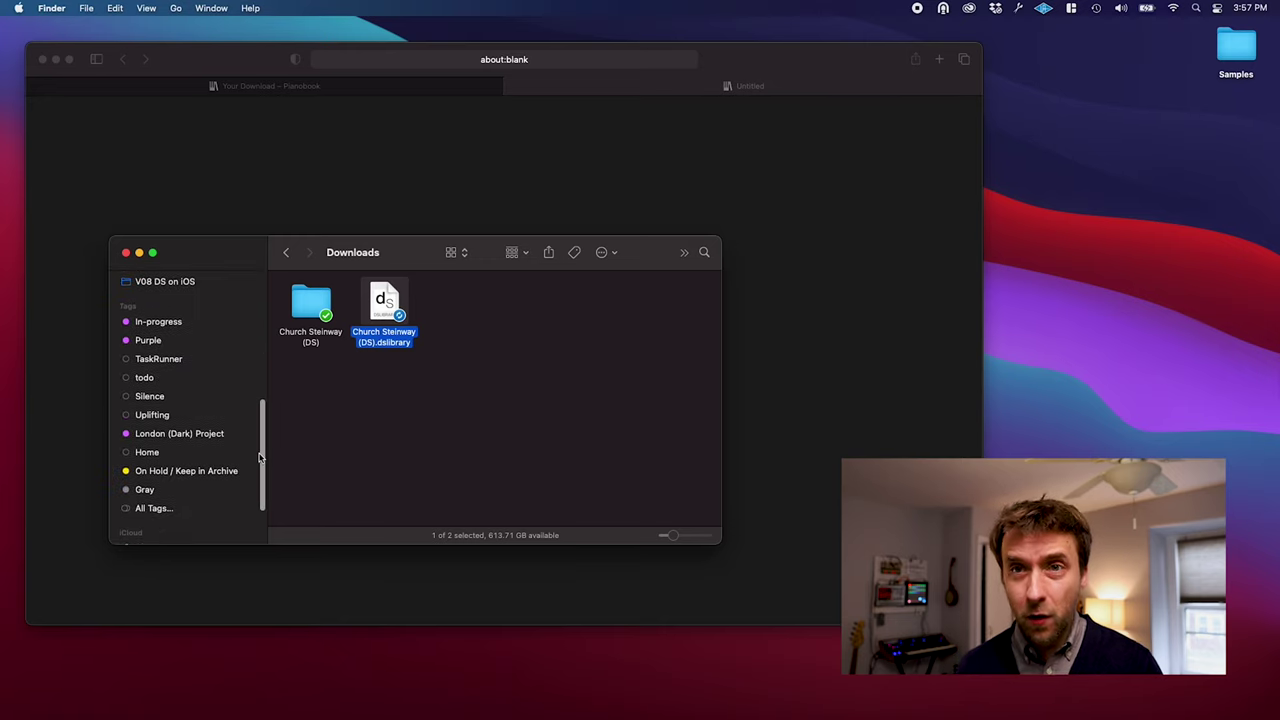
{"action": "scroll", "coordinate": [240, 460], "scroll_direction": "up", "scroll_amount": 5}
{"action": "scroll", "coordinate": [198, 481], "scroll_direction": "down", "scroll_amount": 8}
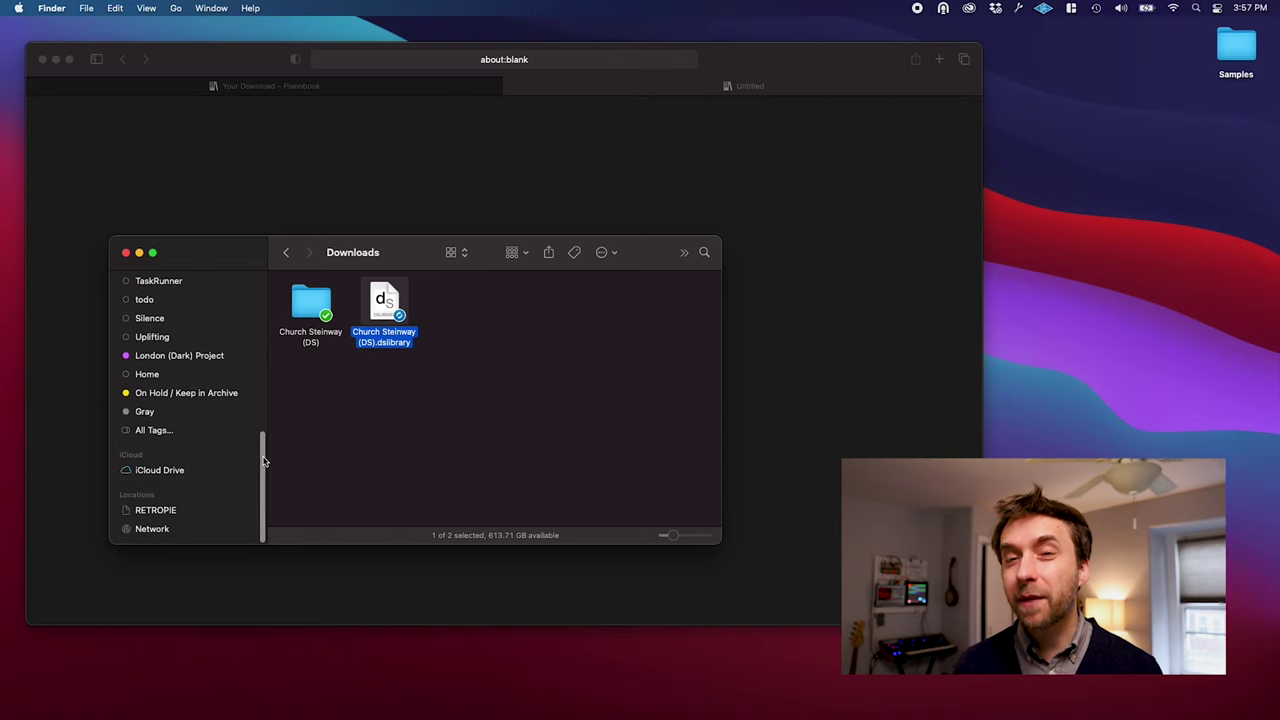
{"action": "left_click", "coordinate": [160, 470]}
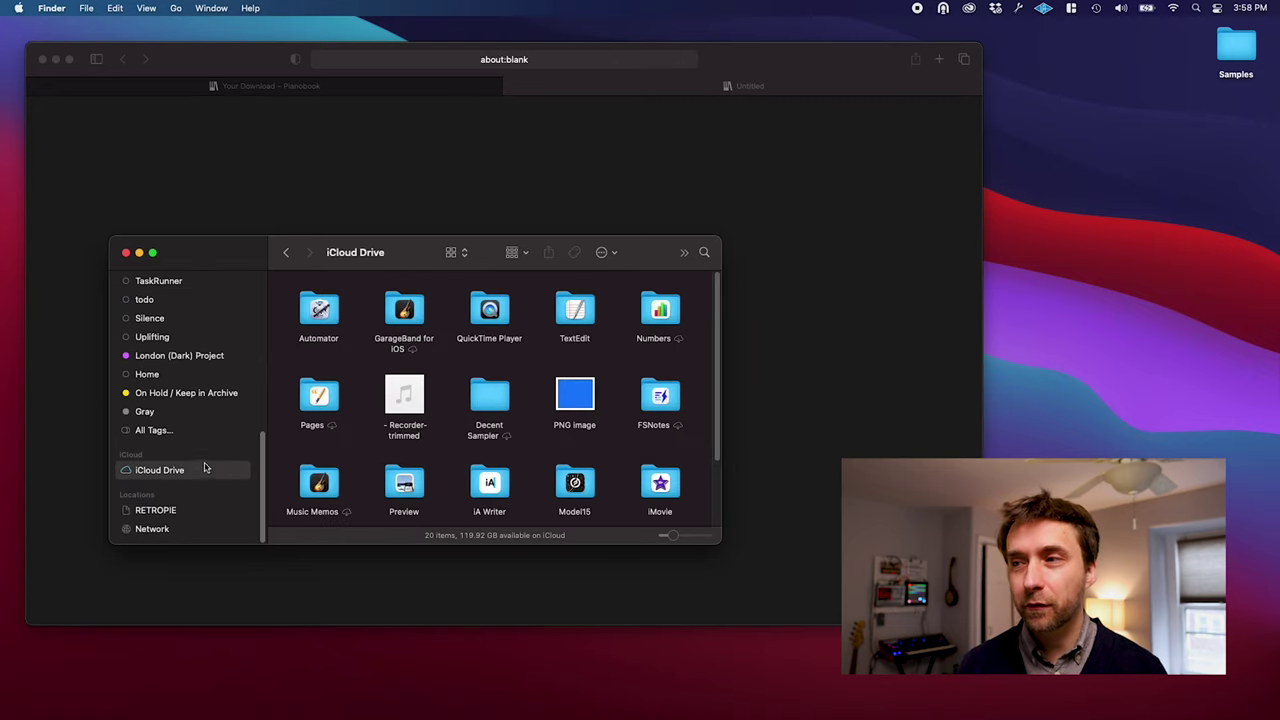
Move Church Steinway (DS).dslibrary from Downloads into iCloud Drive's Decent Sampler folder, confirming the Dropbox prompt
{"action": "left_click", "coordinate": [287, 254]}
{"action": "left_click_drag", "start_coordinate": [380, 325], "coordinate": [318, 405]}
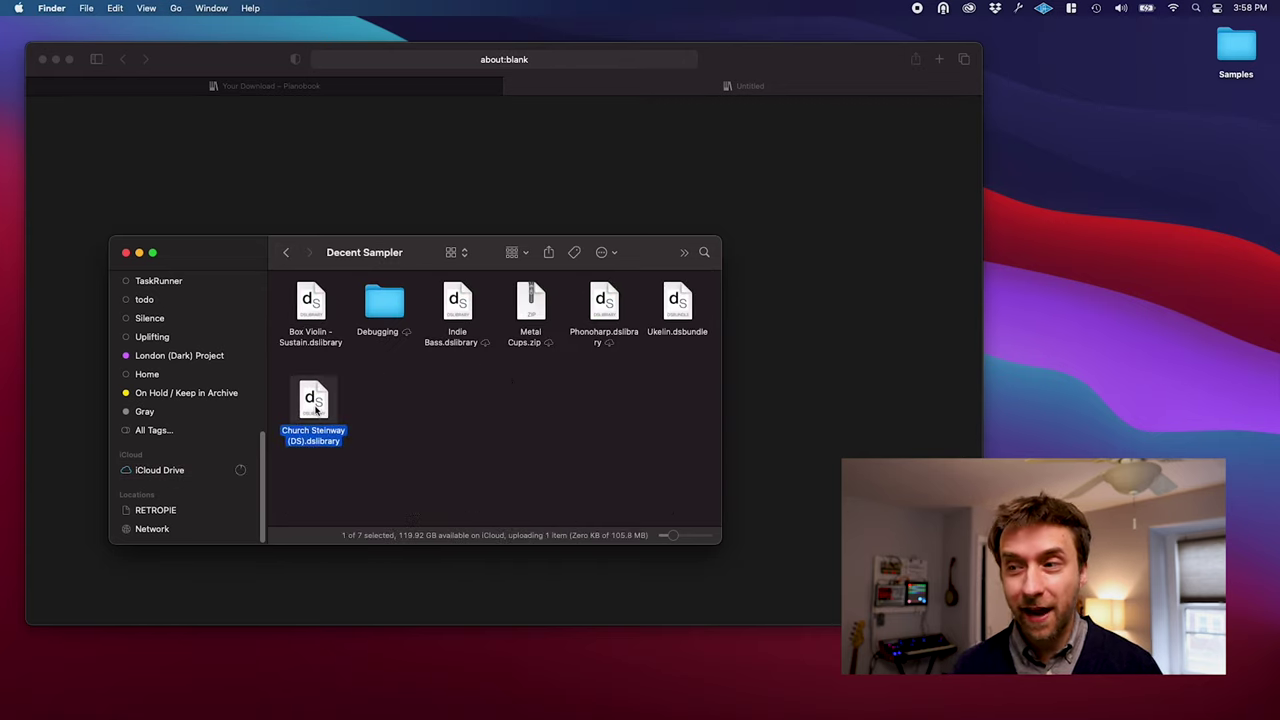
{"action": "left_click", "coordinate": [748, 270]}
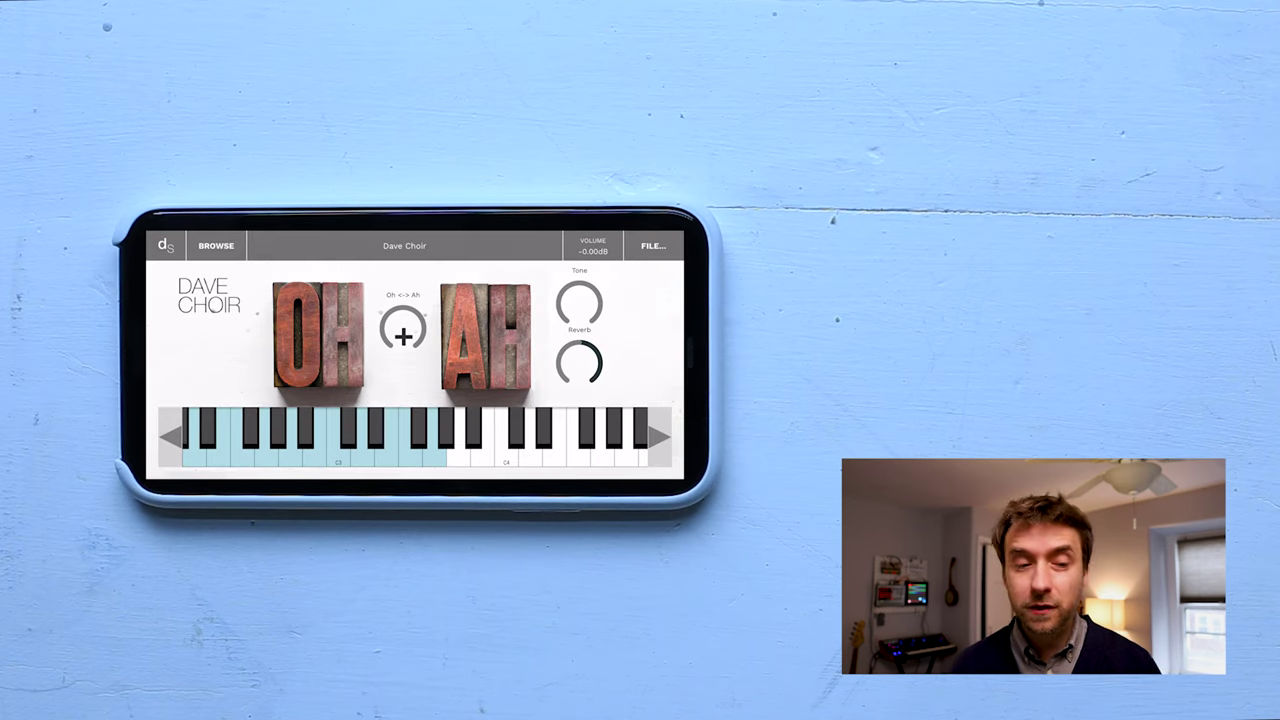
Load Church Steinway (DS).dslibrary from the iCloud Drive Decent Sampler folder via FILE... > Load
{"action": "left_click", "coordinate": [653, 245]}
{"action": "left_click", "coordinate": [618, 269]}
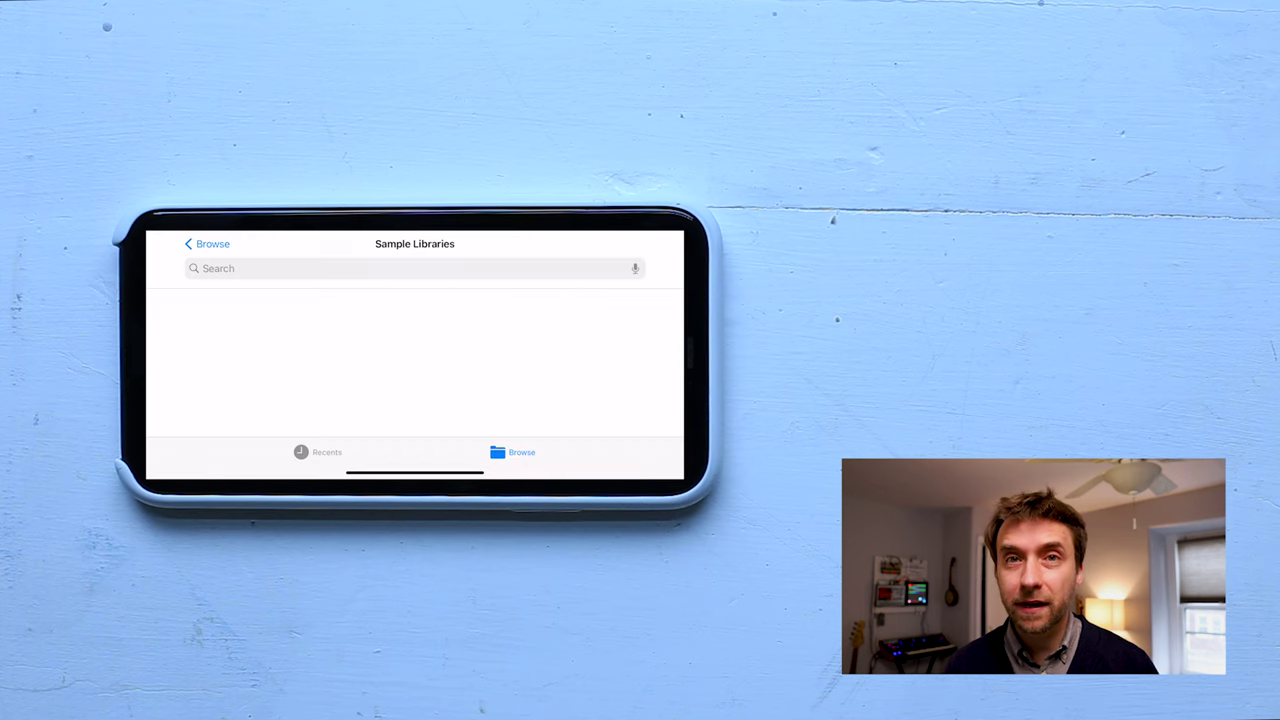
{"action": "left_click", "coordinate": [288, 318]}
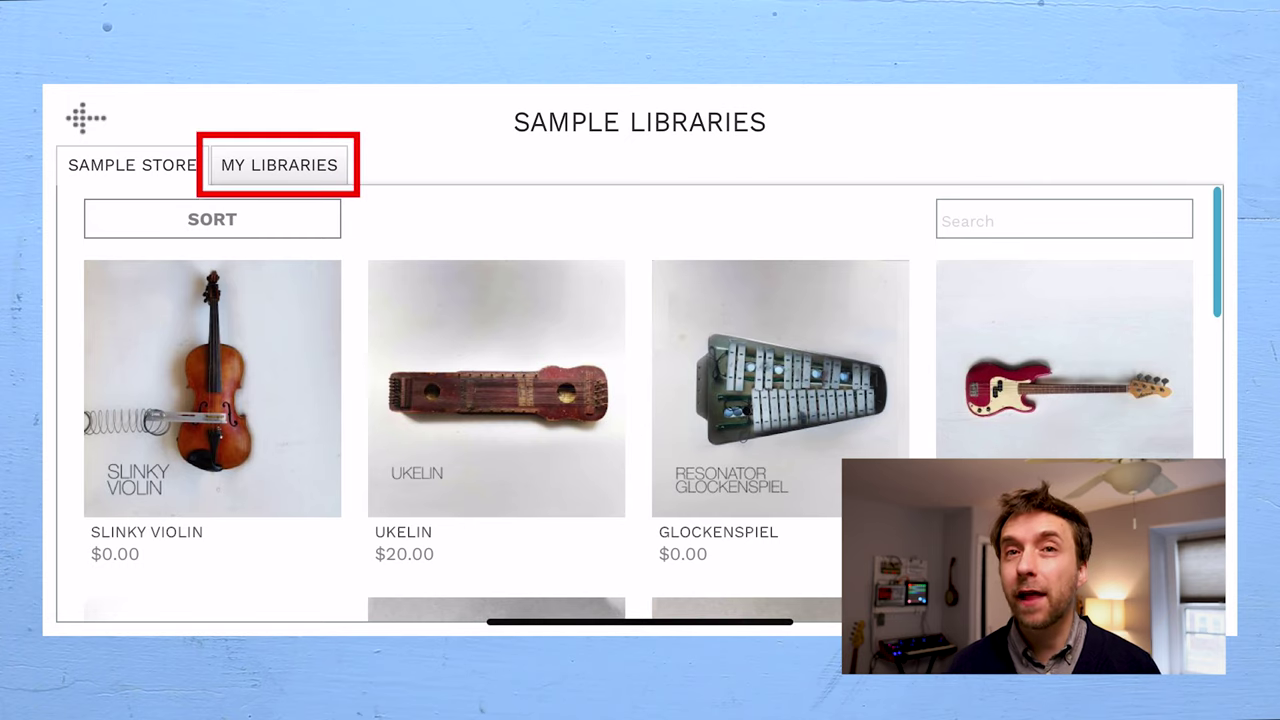
Select Church Steinway (DS) under MY LIBRARIES and load it
{"action": "left_click", "coordinate": [279, 165]}
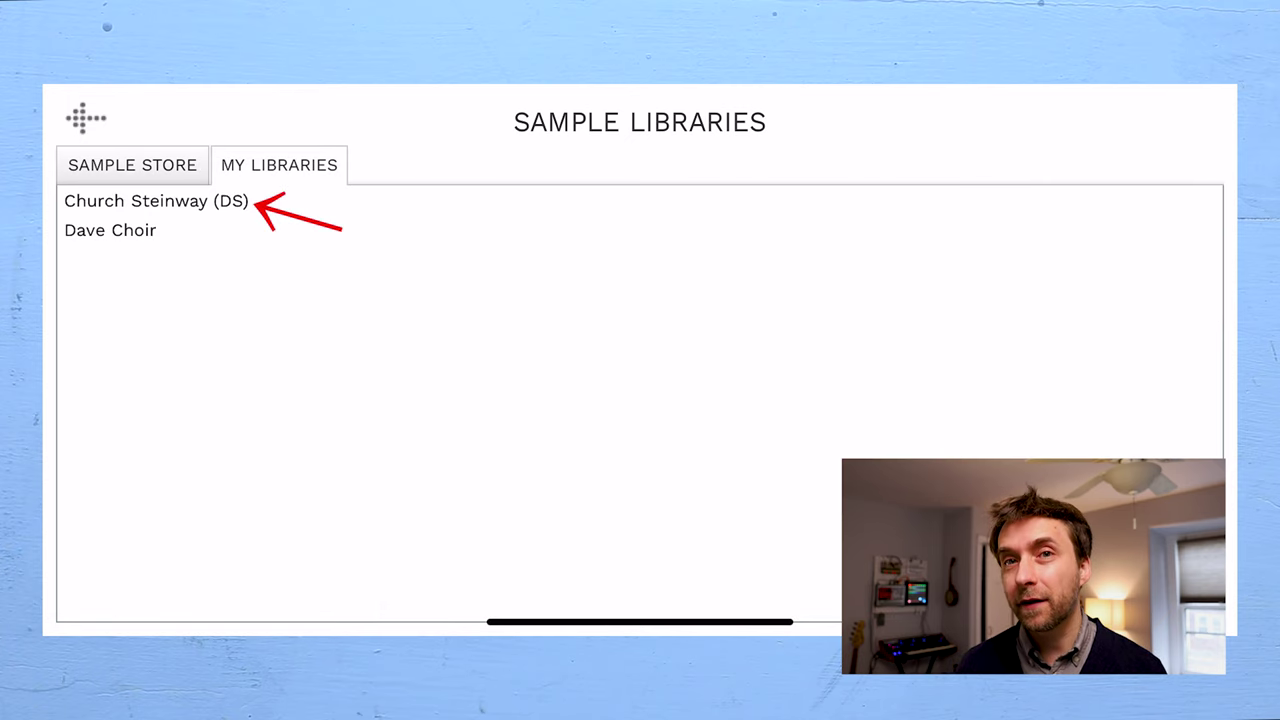
{"action": "left_click", "coordinate": [156, 200]}
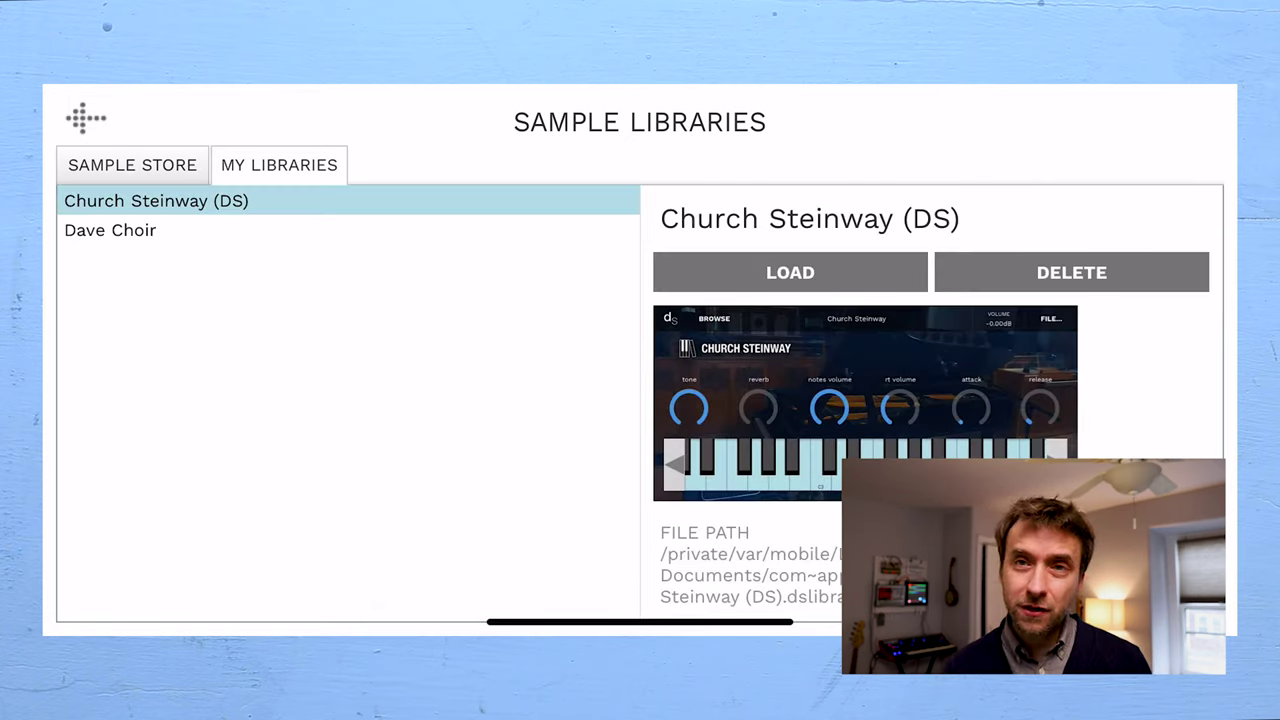
{"action": "left_click", "coordinate": [790, 272]}
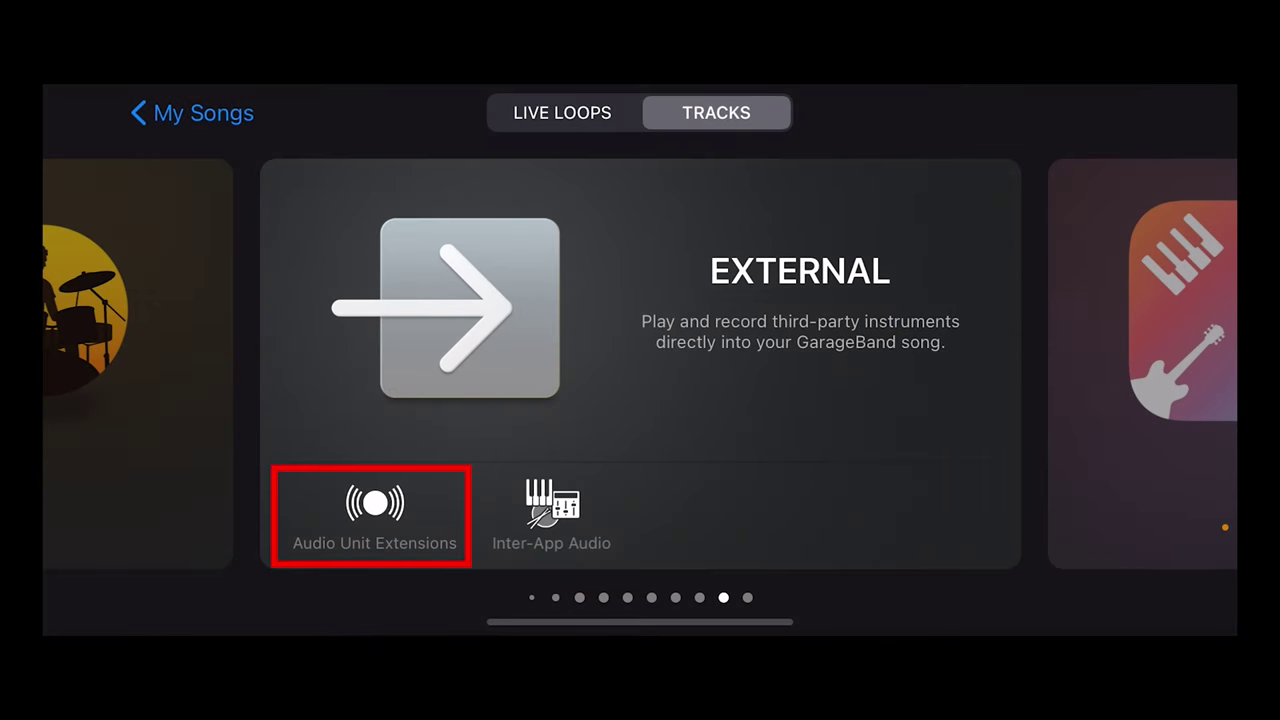
Add Decent Sampler from Audio Unit Extensions as the new track's instrument
{"action": "left_click", "coordinate": [374, 515]}
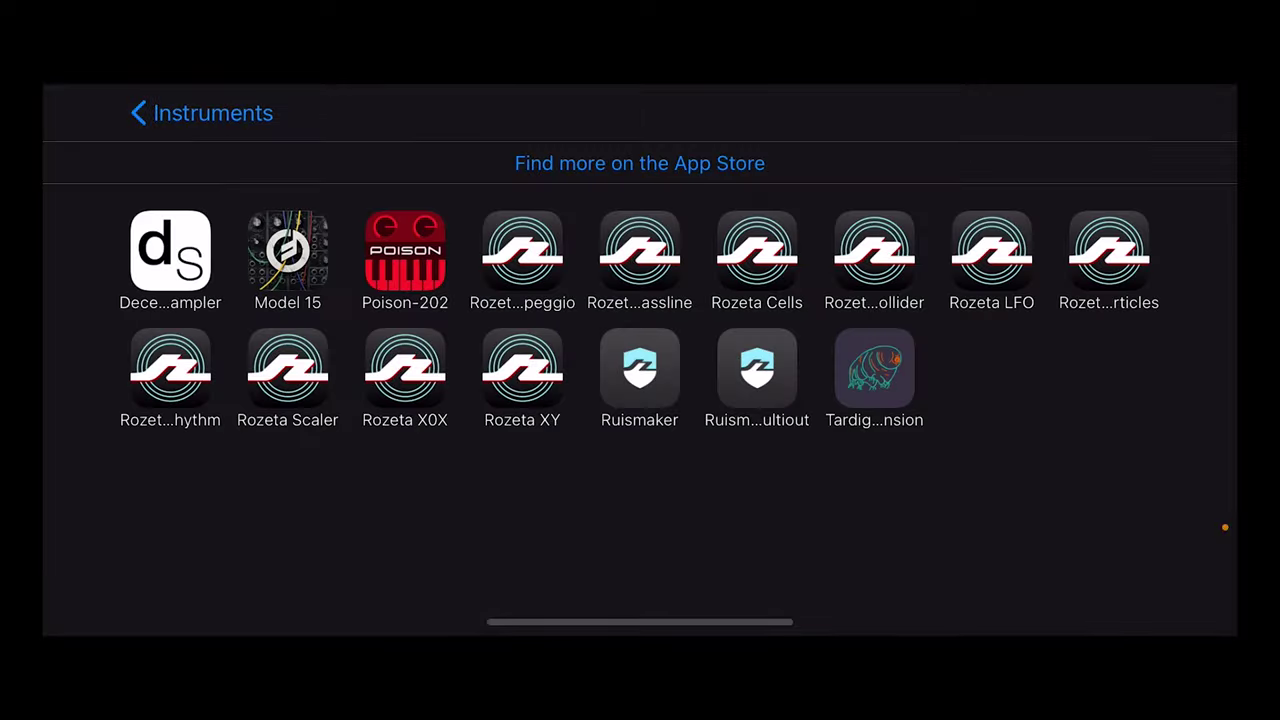
{"action": "left_click", "coordinate": [639, 367]}
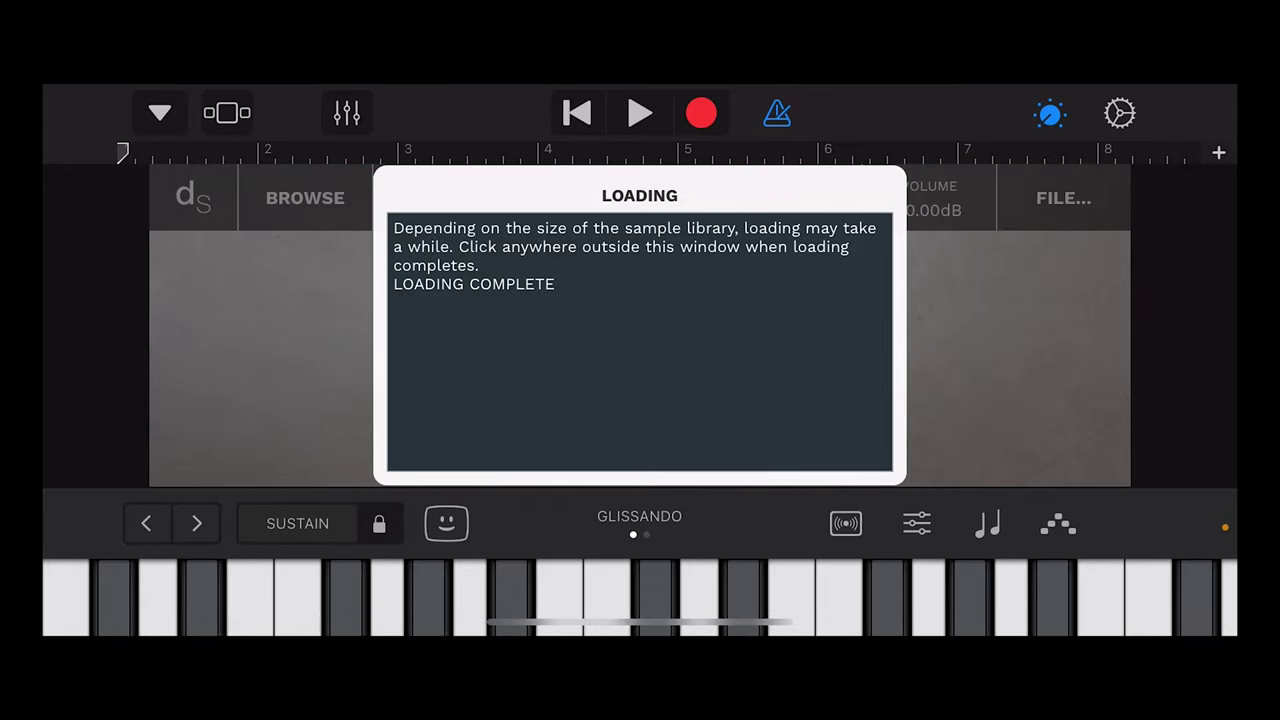
{"action": "left_click", "coordinate": [305, 197]}
Show the details of the Church Steinway (DS) library under My Libraries
{"action": "left_click", "coordinate": [305, 197]}
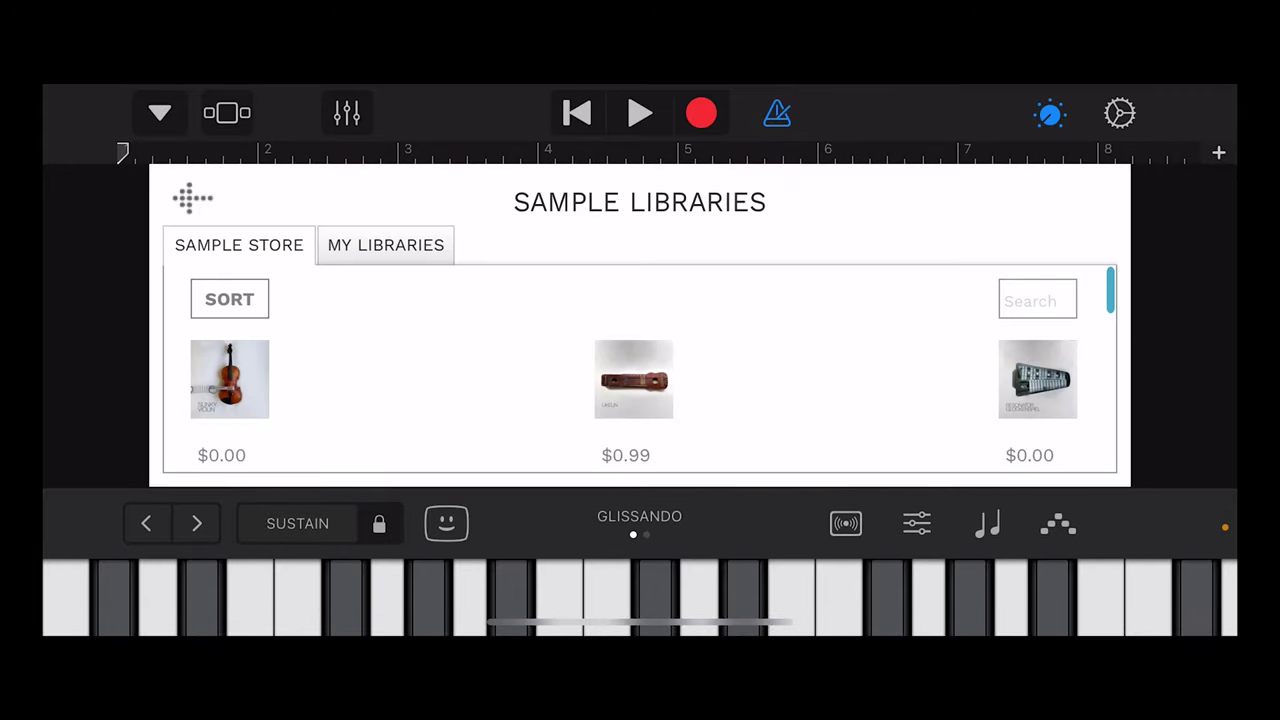
{"action": "left_click", "coordinate": [386, 245]}
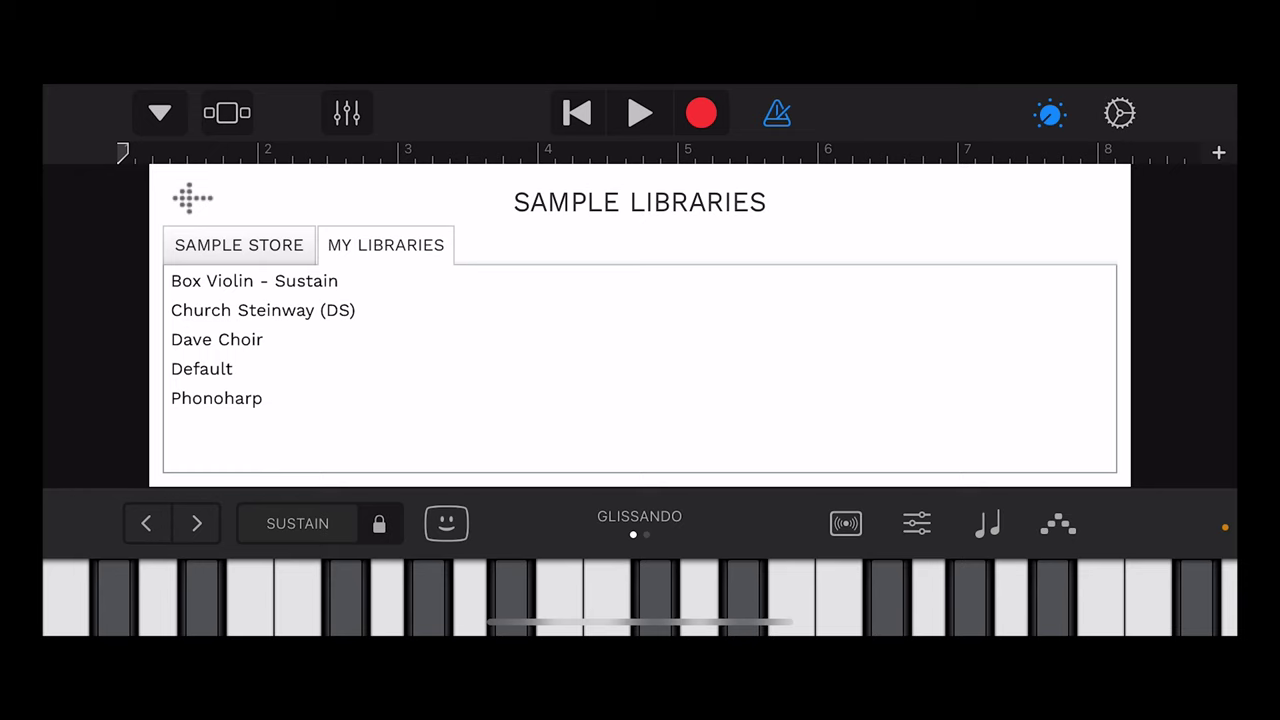
{"action": "left_click", "coordinate": [263, 310]}
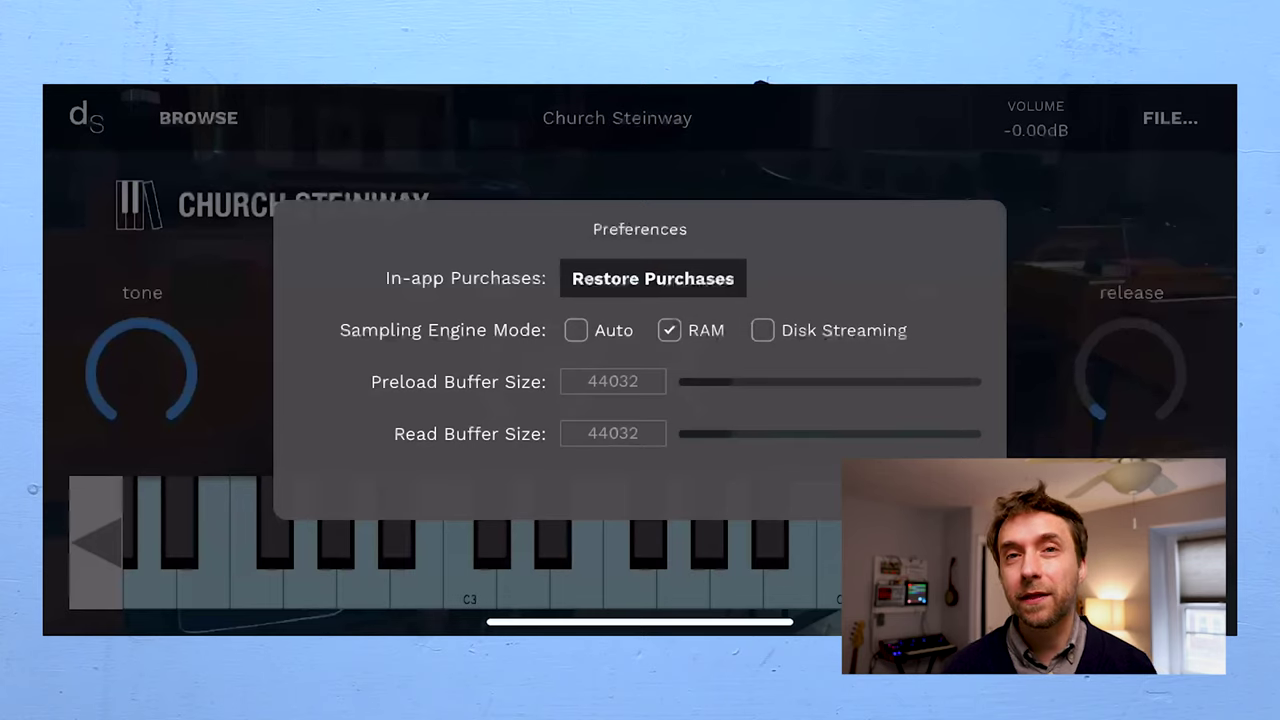
Tick Disk Streaming under Sampling Engine Mode in Preferences
{"action": "left_click", "coordinate": [762, 330]}
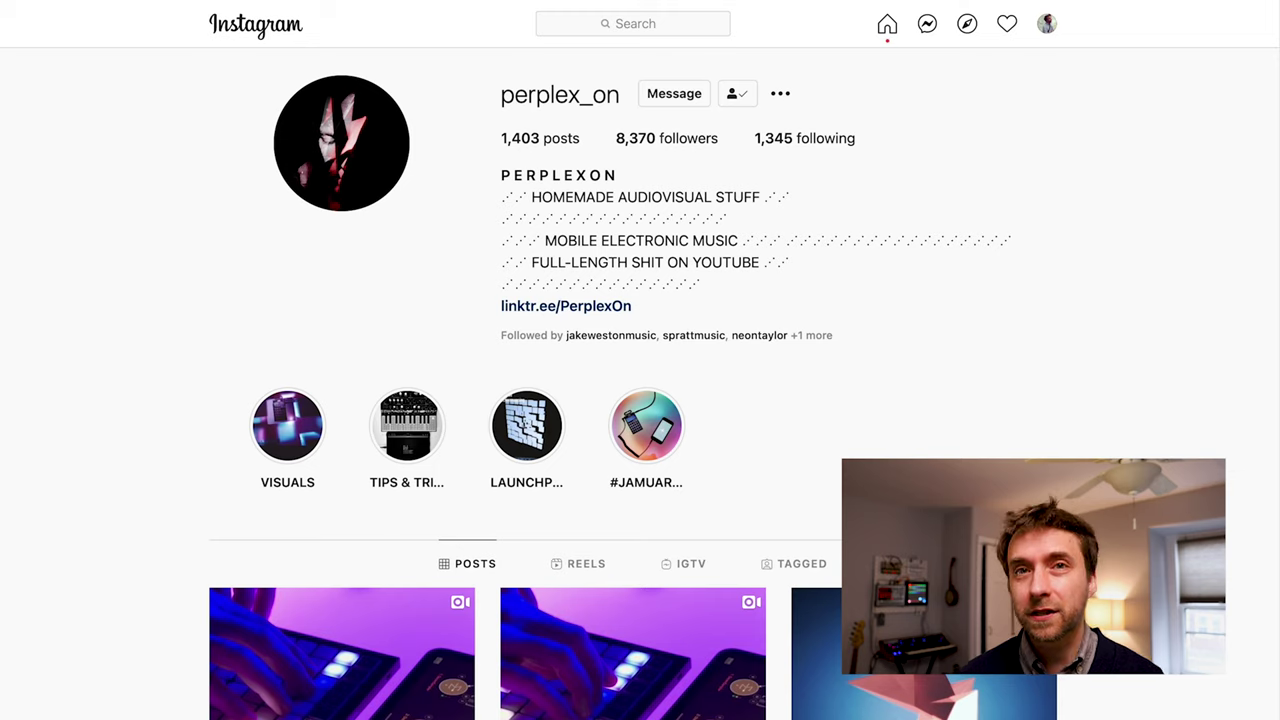
Open the Part II autumn piano video, the first post in the profile's grid
{"action": "scroll", "coordinate": [443, 320], "scroll_direction": "down", "scroll_amount": 5}
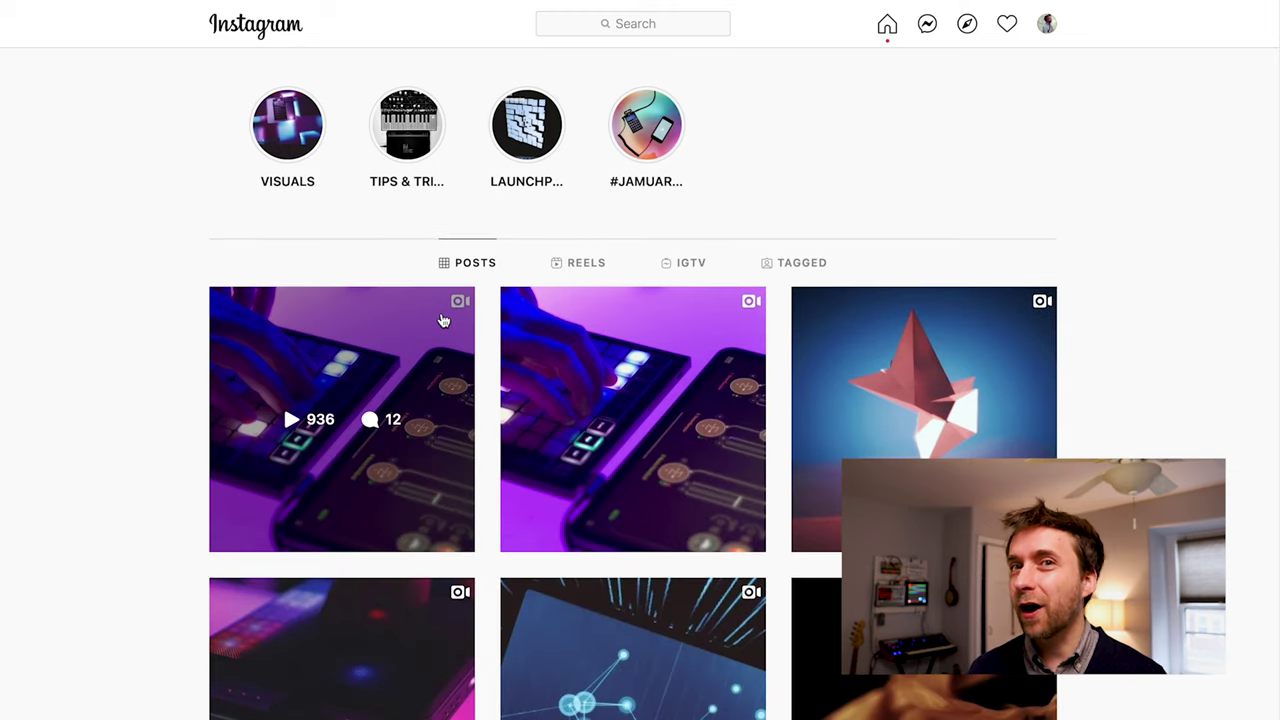
{"action": "left_click", "coordinate": [408, 366]}
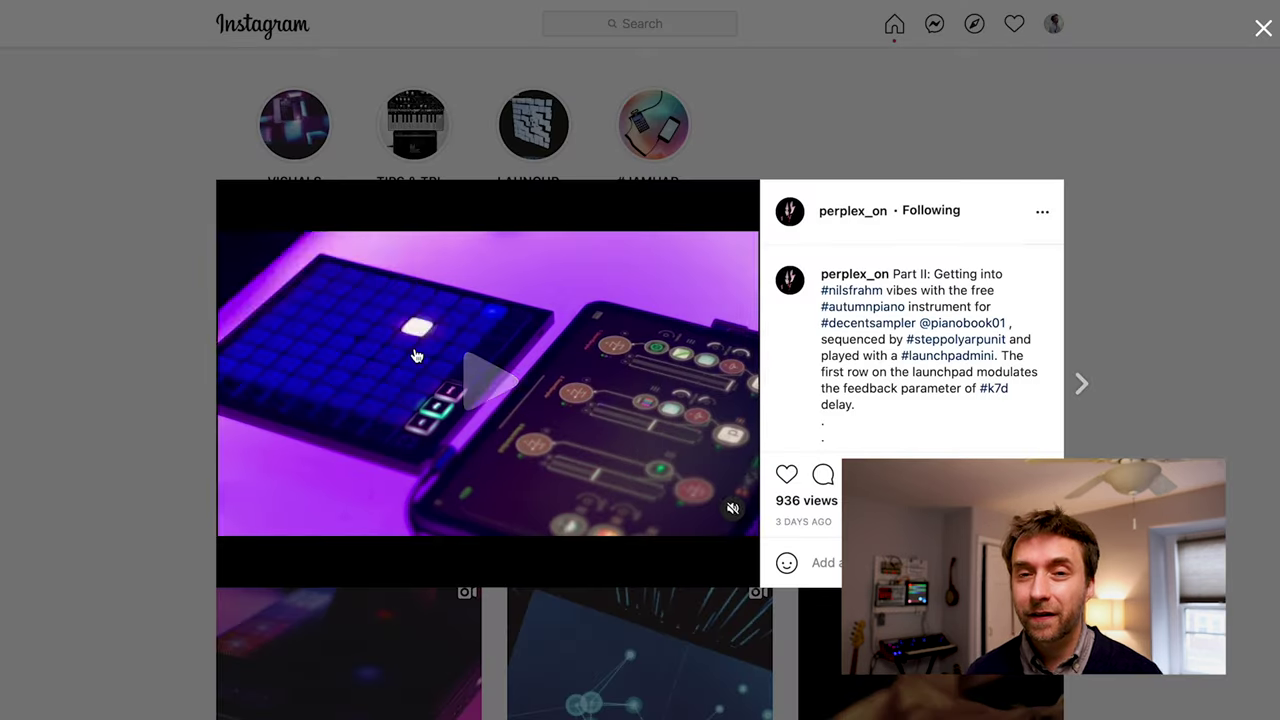